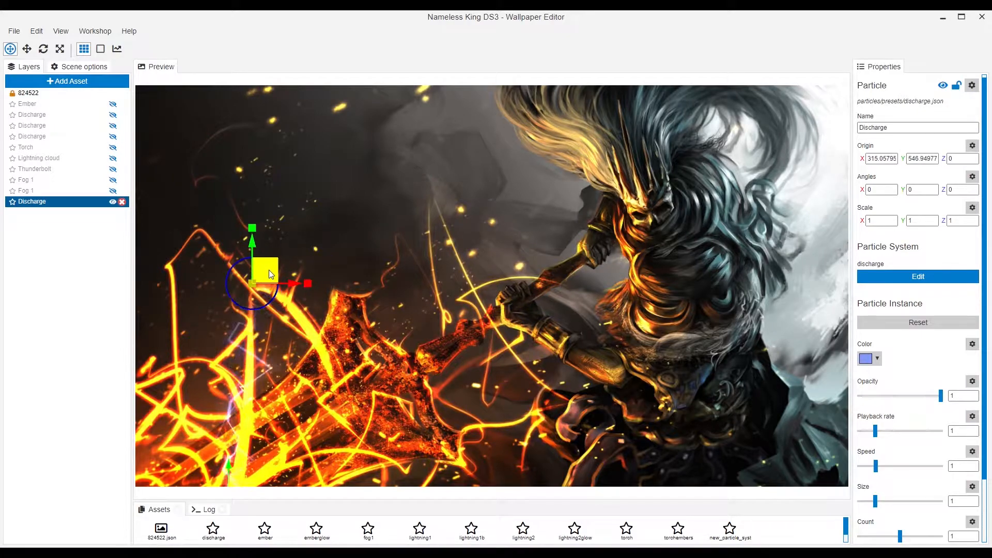
Step: Set the color of the newly added Discharge particle to #ffc928
left_click(877, 359)
left_click(771, 434)
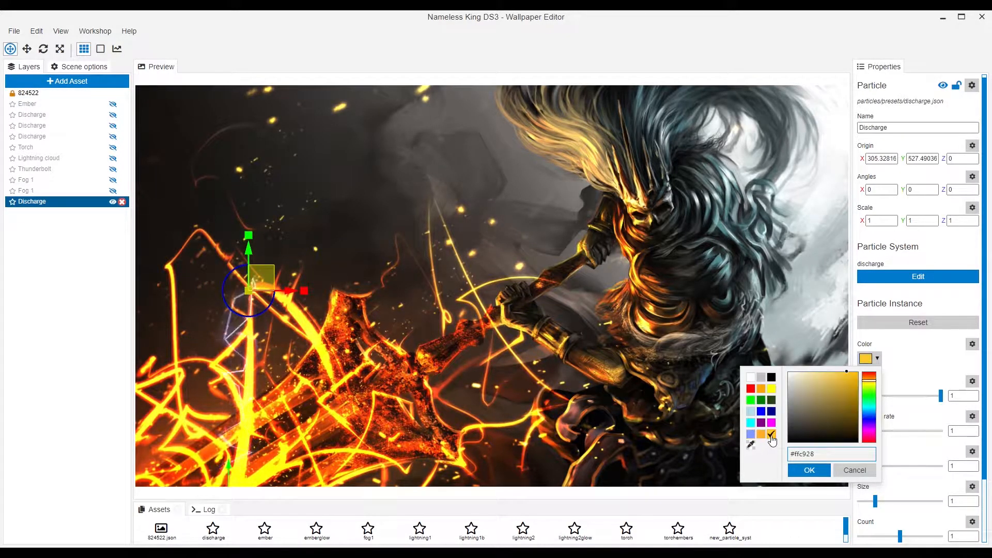
left_click(808, 472)
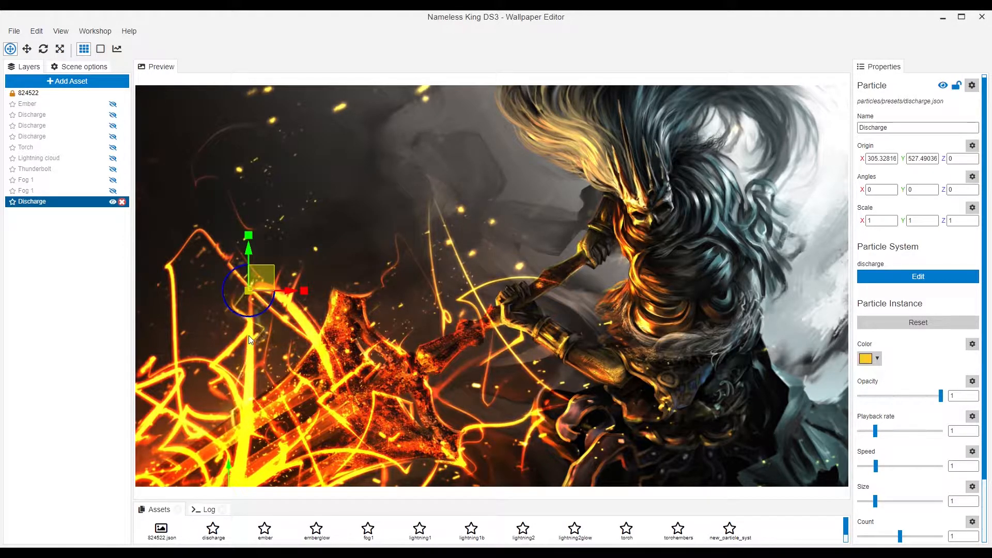
Step: Narrow the new Discharge particle to an X scale of about 0.51 and reduce its opacity
scroll(253, 330, "up", 2)
left_click_drag(253, 330, 469, 251)
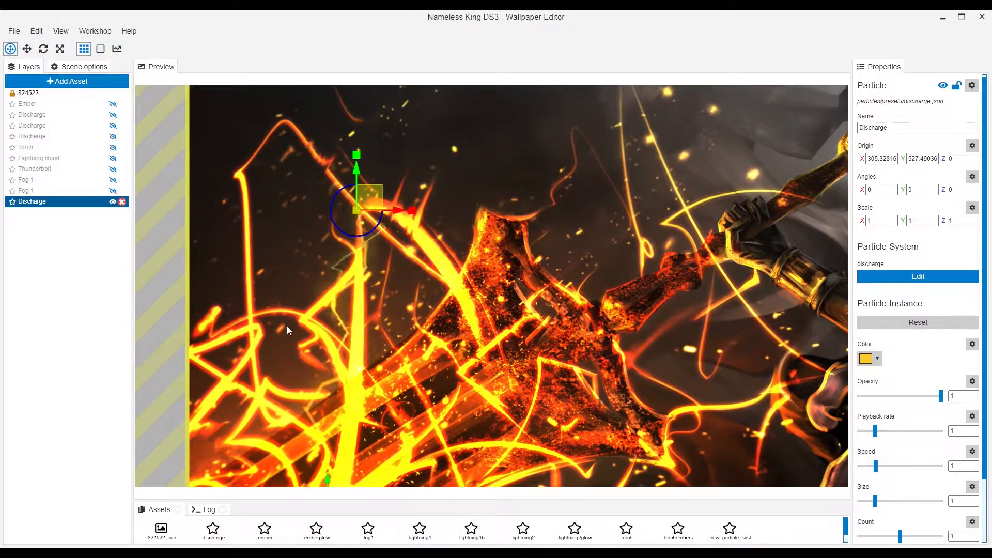
scroll(281, 324, "up", 1)
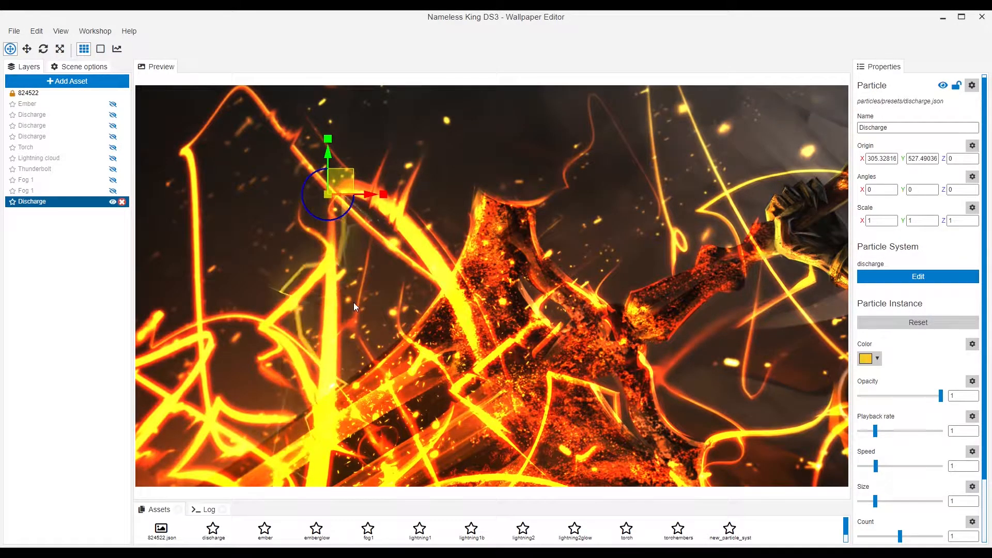
left_click_drag(385, 194, 353, 194)
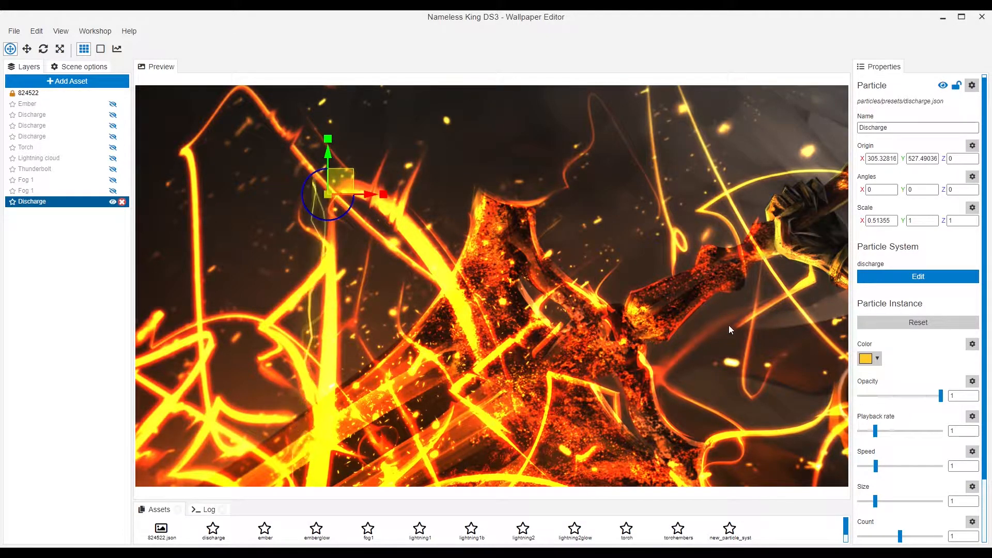
left_click(909, 396)
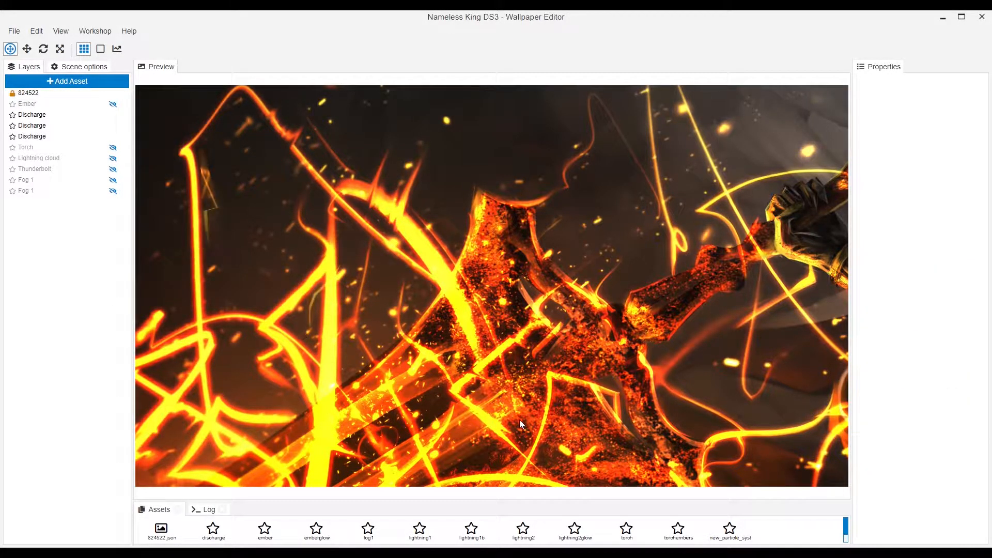
Step: Inspect the settings and placement of the three existing Discharge particles over the fire and save the project
scroll(519, 421, "down", 1)
scroll(519, 419, "down", 1)
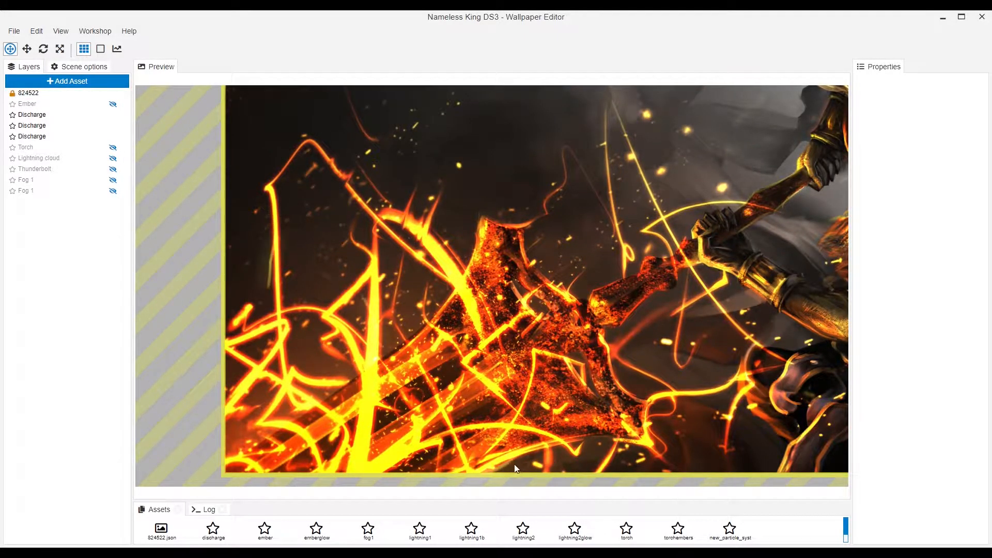
left_click(80, 134)
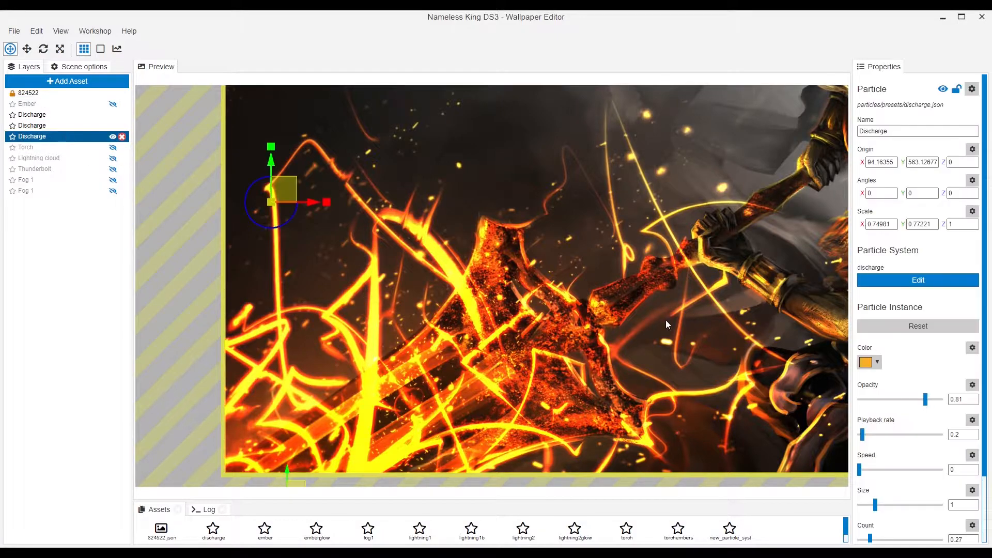
left_click(58, 135, "ctrl")
key("ctrl+s")
left_click(32, 114)
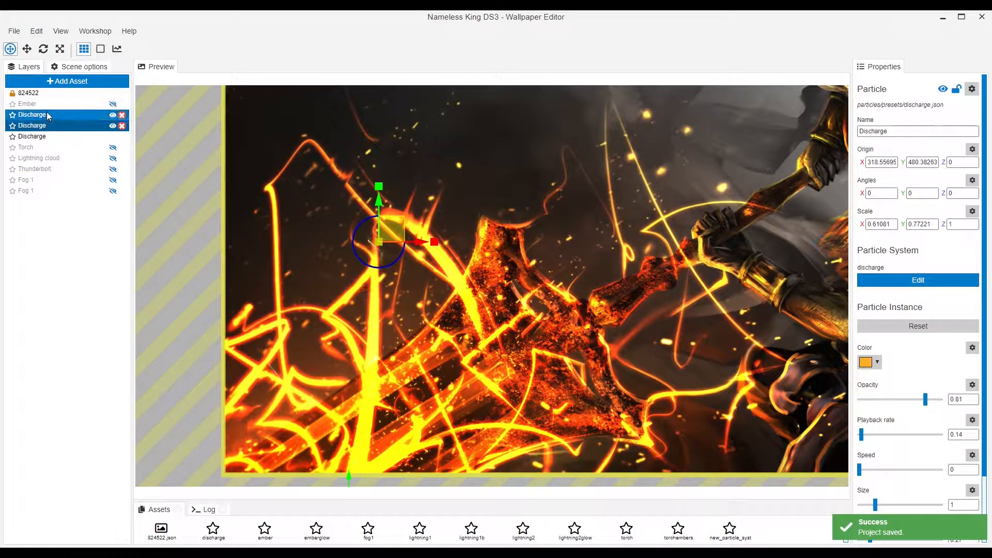
scroll(335, 349, "up", 2)
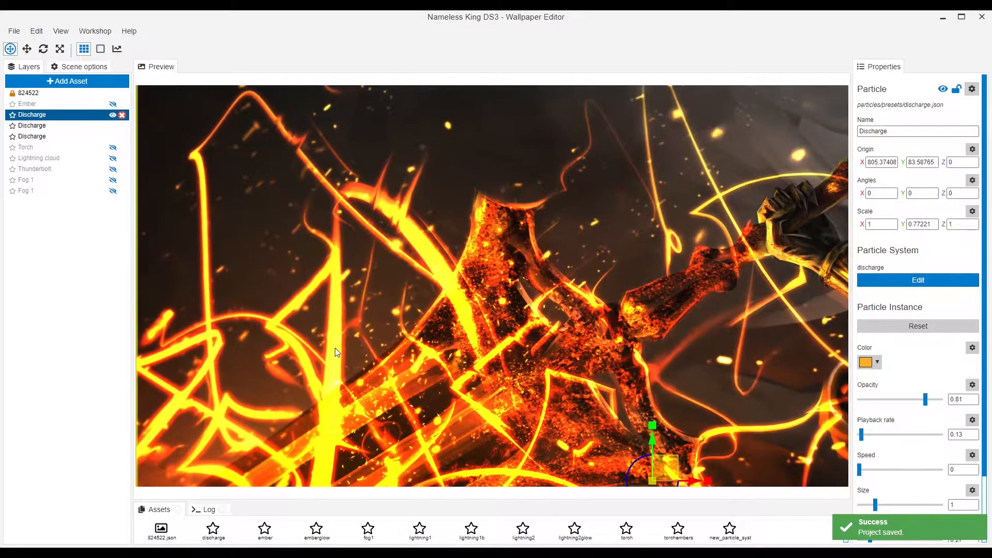
scroll(367, 407, "up", 2)
left_click_drag(428, 381, 433, 362)
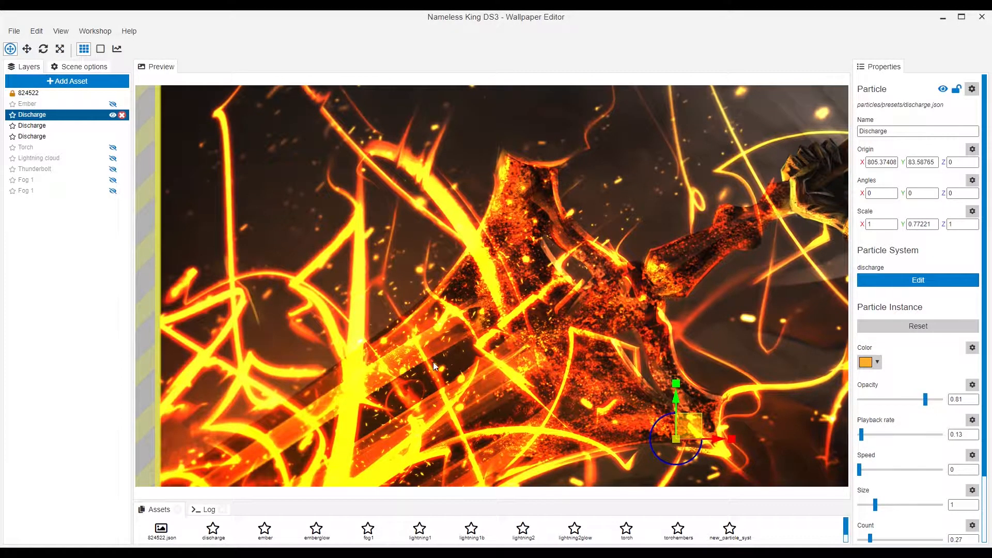
Step: Make the hidden Torch particle layer visible
left_click(54, 106)
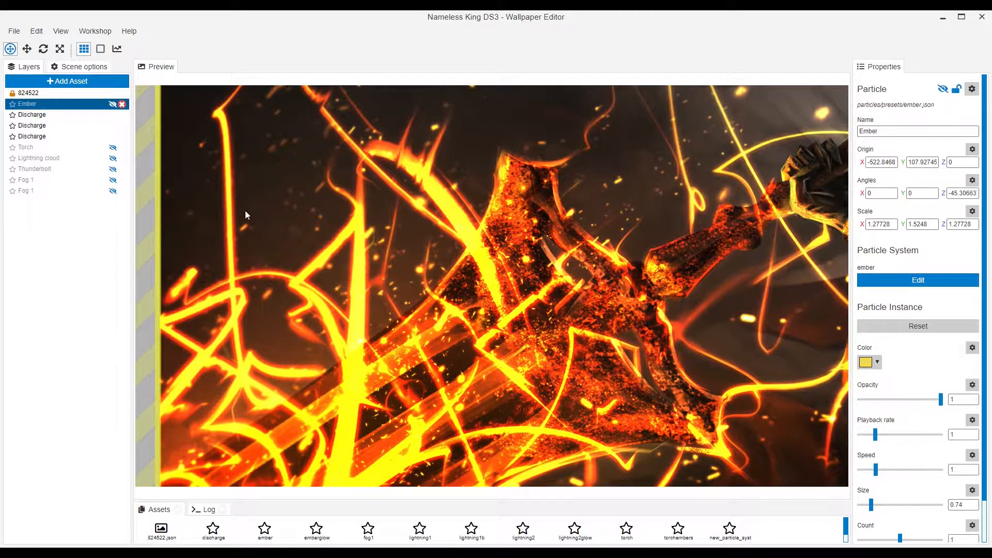
scroll(526, 339, "down", 2)
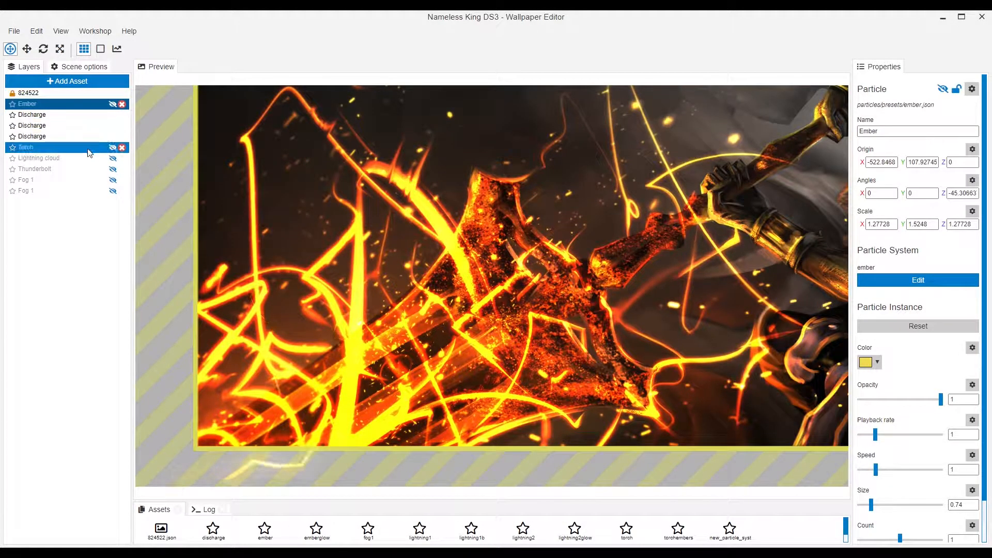
left_click(114, 149)
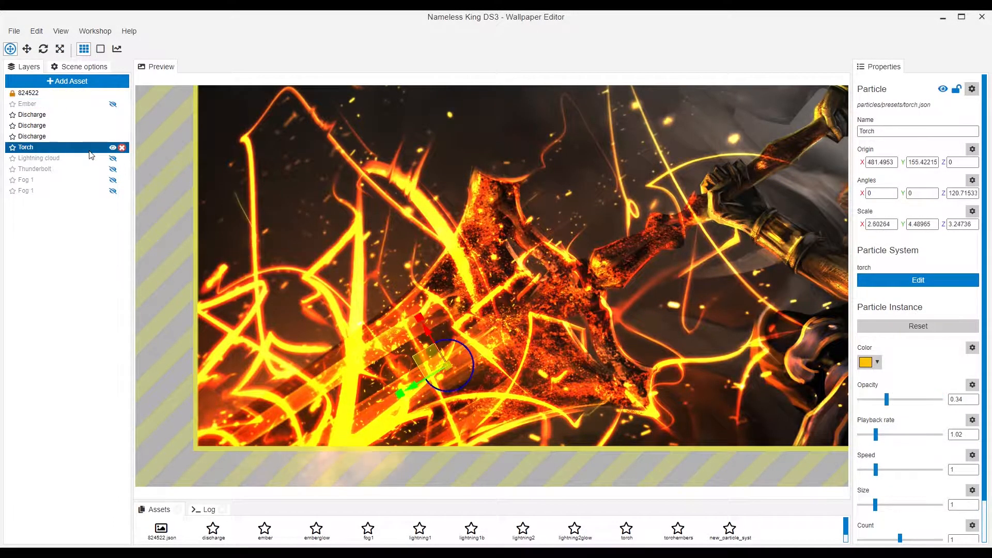
Step: Add the Torch asset from the Fire presets to the scene
left_click(50, 84)
left_click(323, 201)
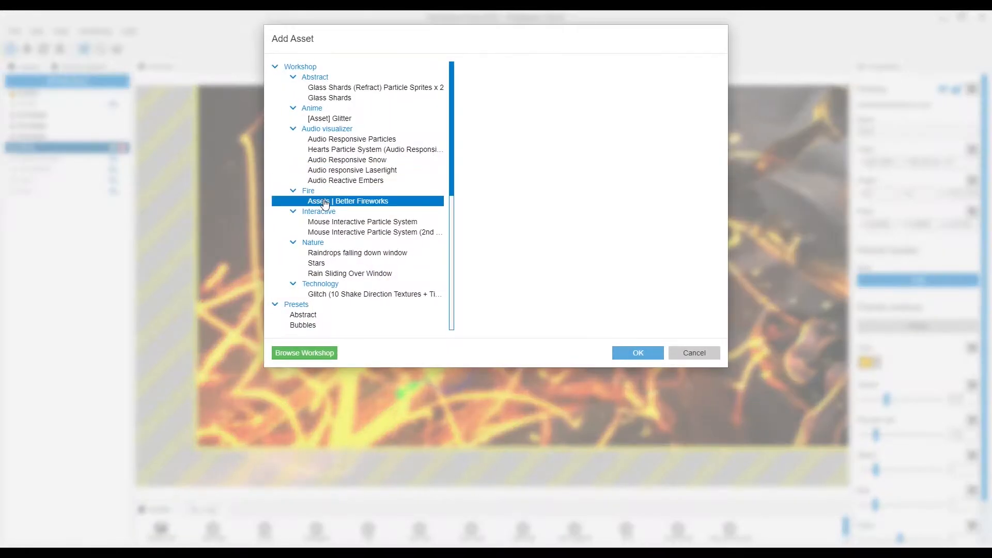
left_click(274, 68)
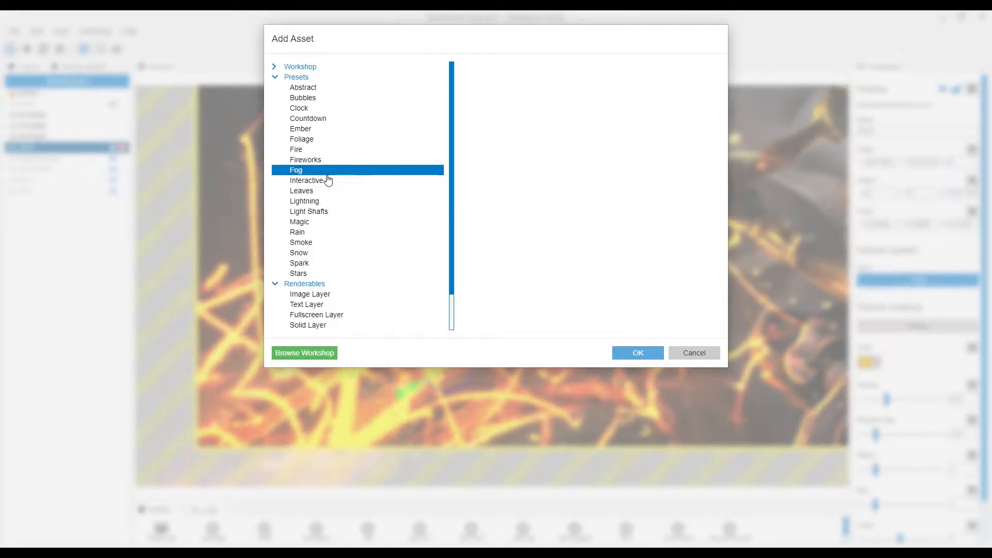
left_click(333, 151)
left_click(646, 354)
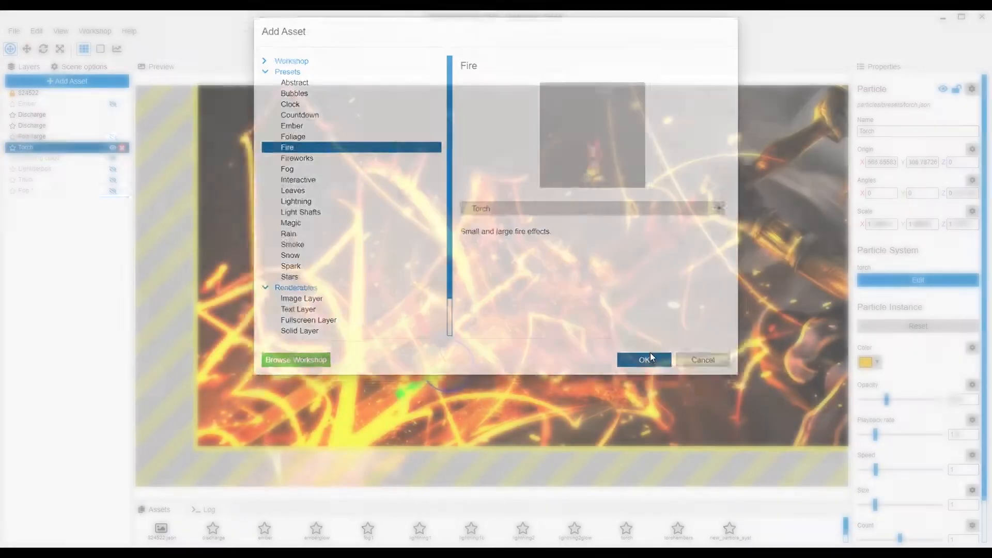
Step: Place the new Torch particle near the king's hand and enlarge it uniformly to a scale of about 2.95
left_click_drag(688, 238, 607, 291)
scroll(692, 243, "up", 1)
left_click_drag(692, 220, 592, 273)
left_click_drag(485, 318, 482, 179)
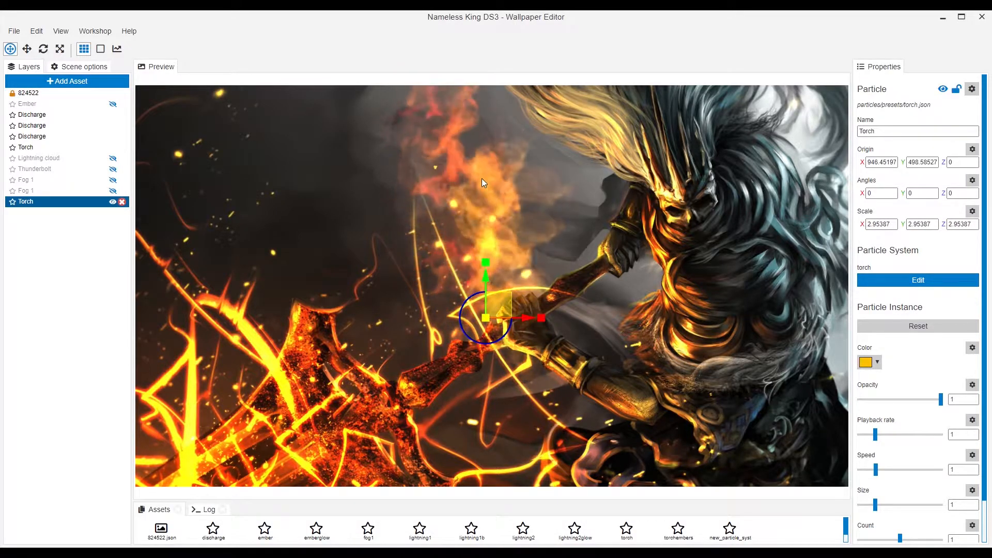
Step: Rotate the new Torch to about 143.5 degrees, move it to about X 1106, Y 789, and narrow its X scale to about 2.38
left_click_drag(478, 298, 535, 207)
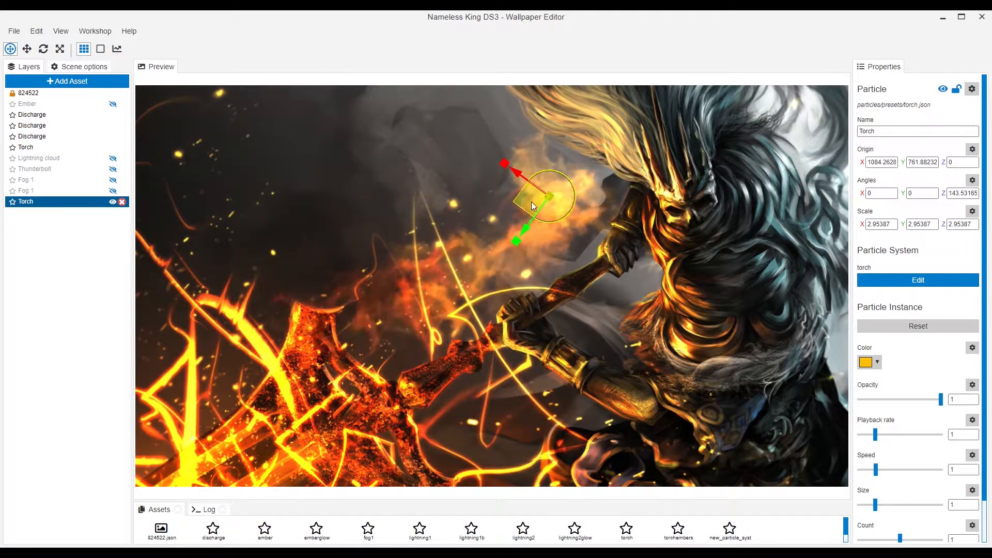
left_click_drag(504, 162, 334, 354)
scroll(336, 354, "down", 3)
left_click_drag(385, 322, 512, 222)
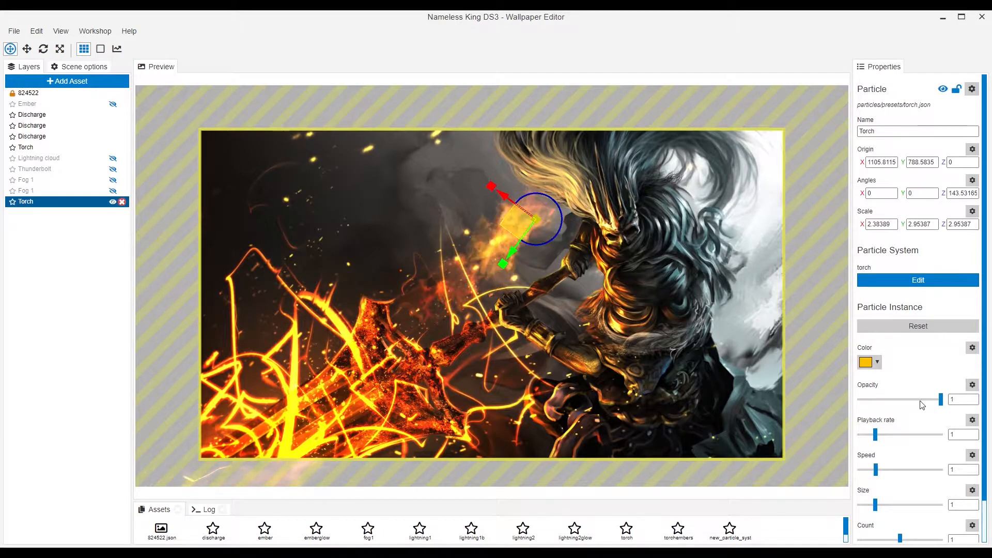
Step: Delete the newly added Torch particle and select the original Torch layer
left_click(122, 202)
left_click(84, 148)
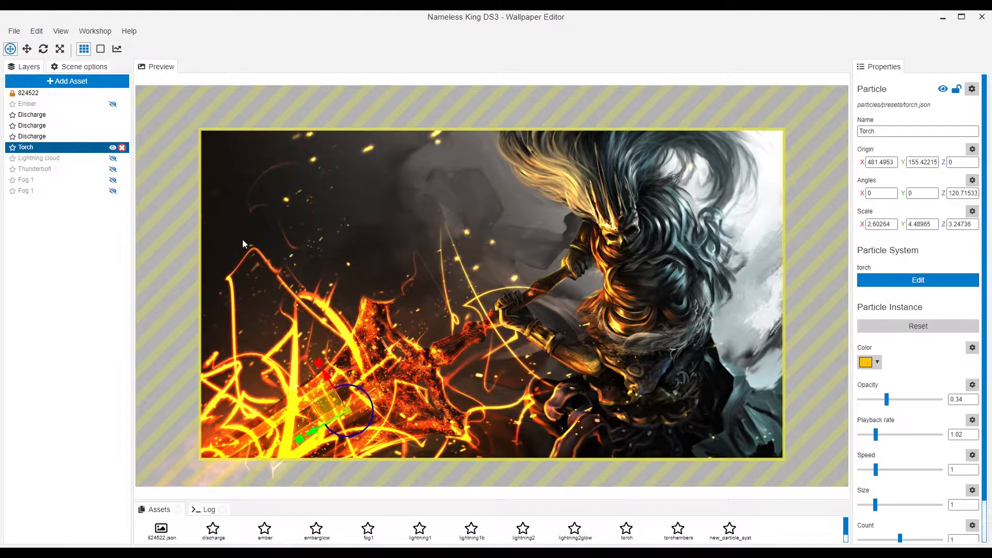
Step: Select the 824522 image layer and save the project
scroll(290, 422, "up", 1)
left_click(56, 94)
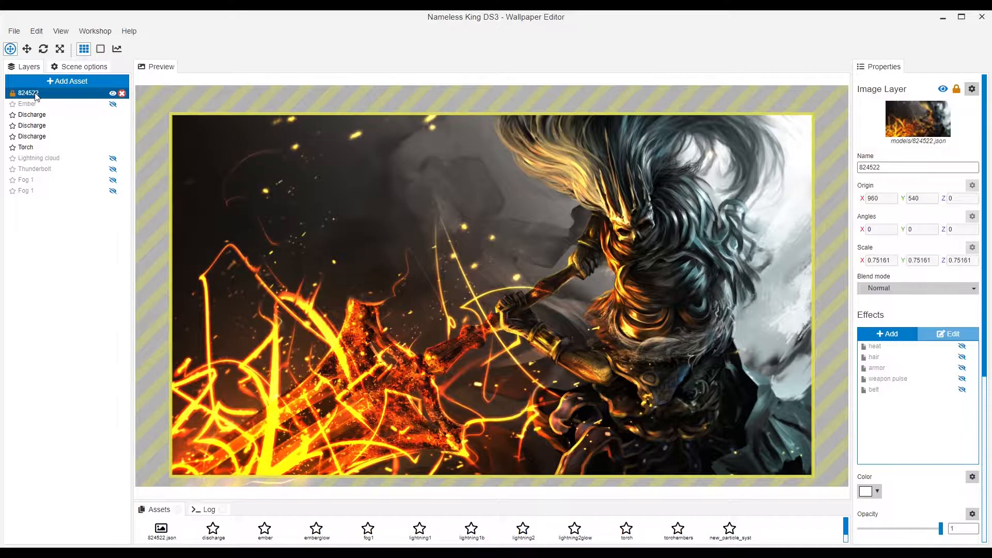
key("ctrl+s")
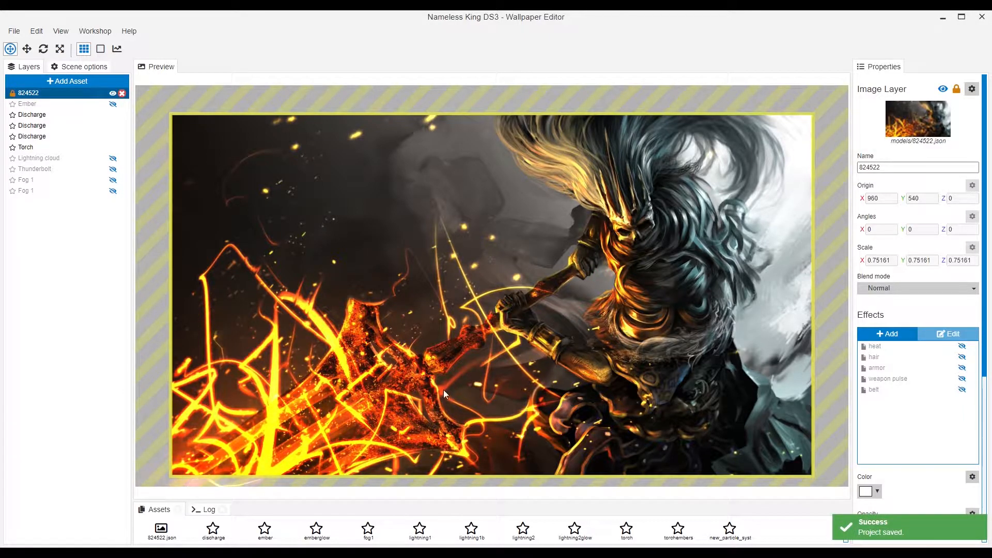
Step: Add a Water Ripple effect to the 824522 image layer
left_click(944, 347)
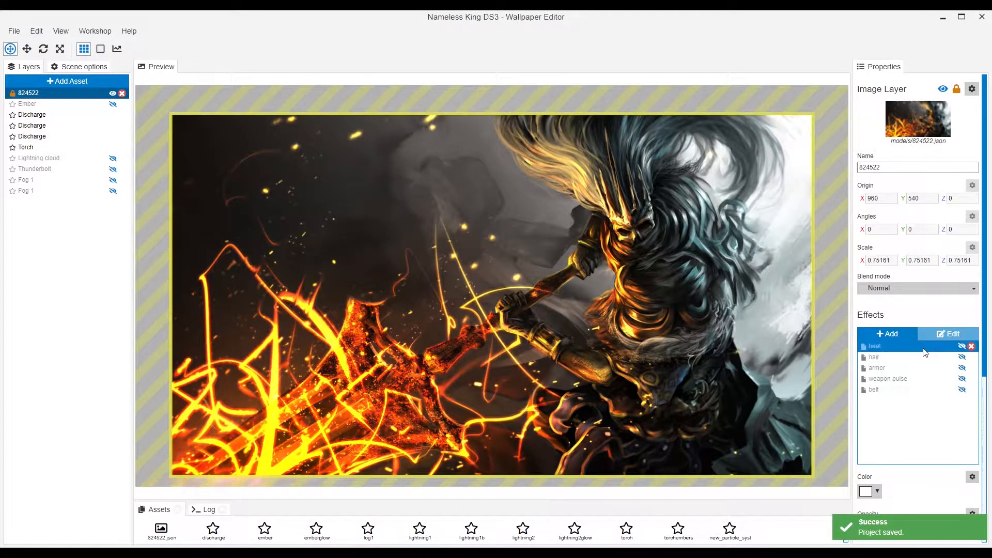
left_click(892, 337)
left_click(325, 306)
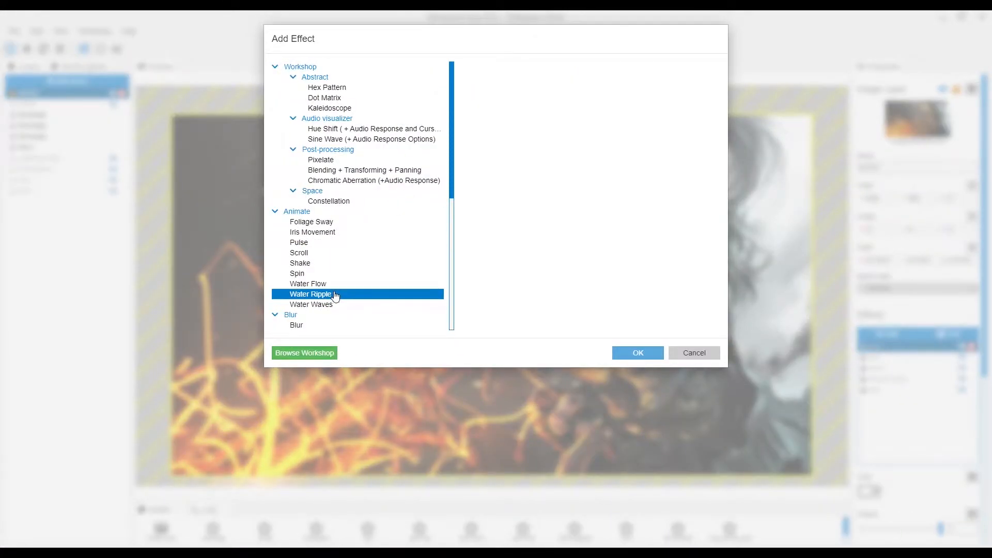
left_click(629, 351)
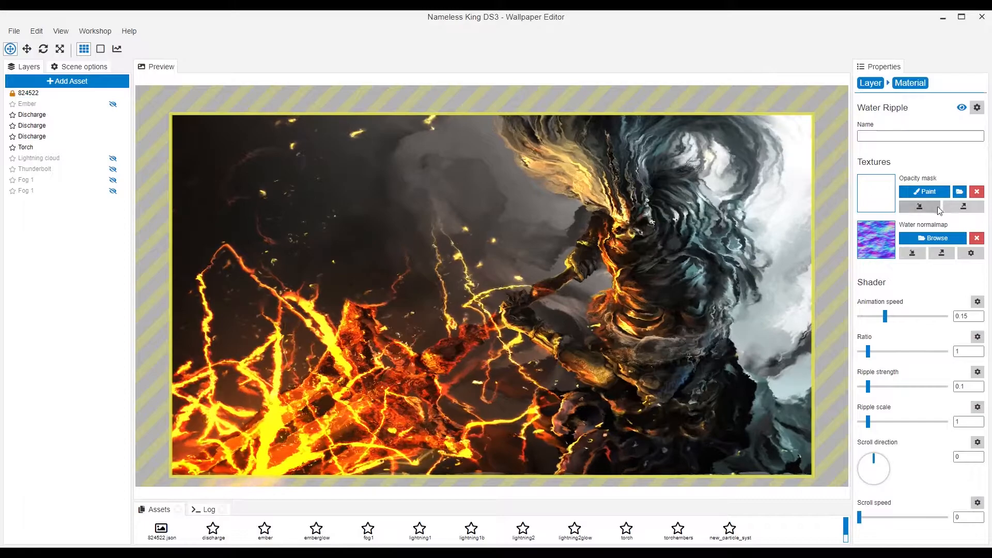
Step: Paint the Water Ripple opacity mask over the fire and set animation speed to 0.15, ripple strength to 0.06 and ripple scale to 0.71
left_click(926, 192)
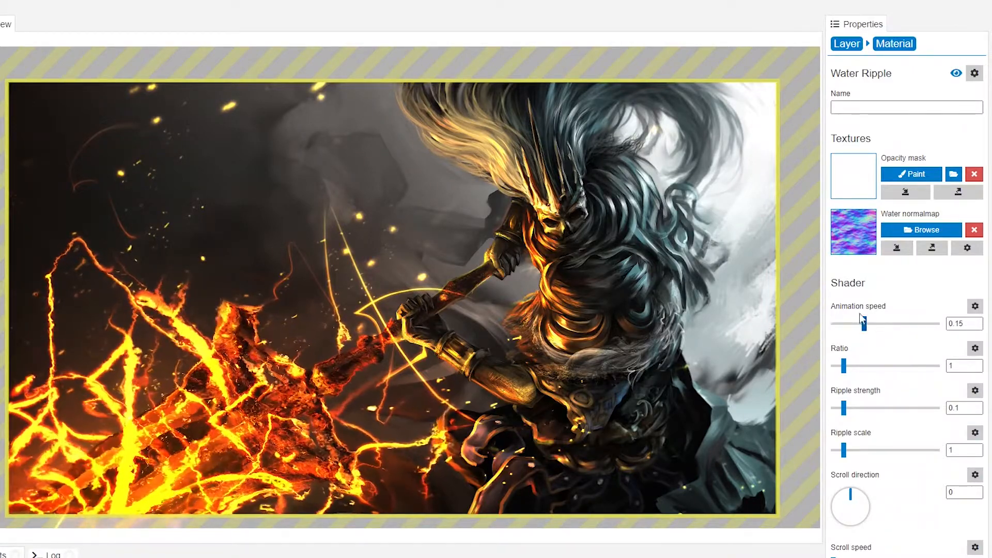
left_click(887, 324)
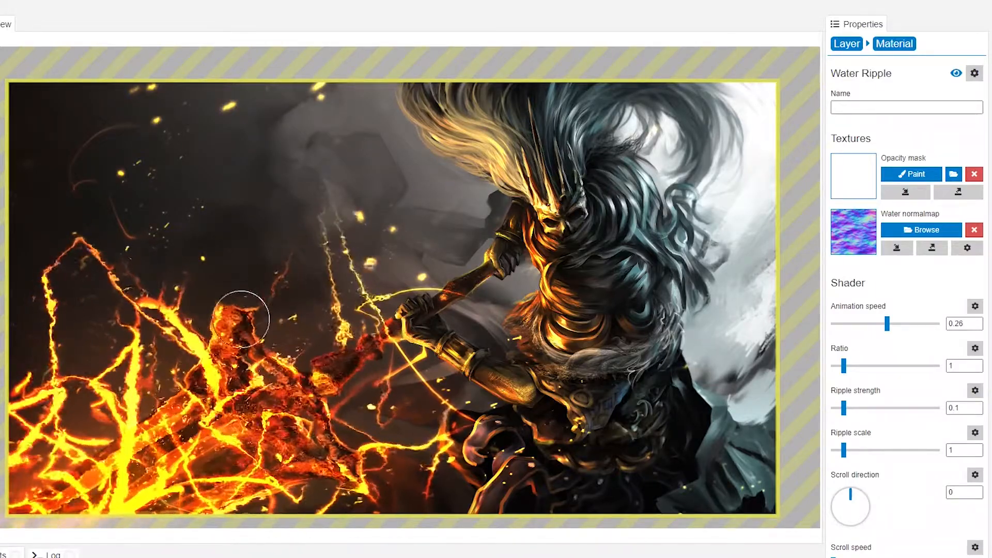
left_click(842, 412)
left_click_drag(842, 412, 840, 412)
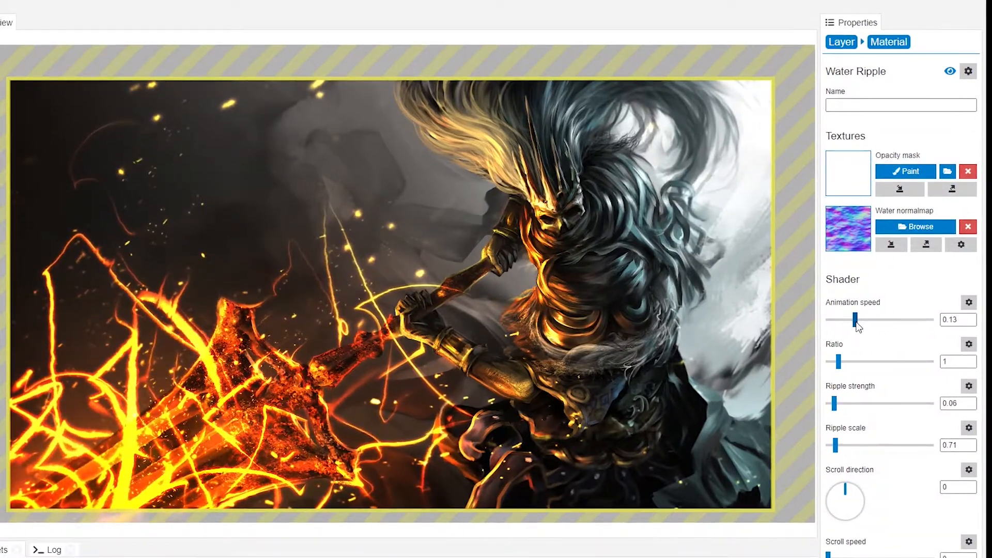
left_click_drag(857, 324, 861, 329)
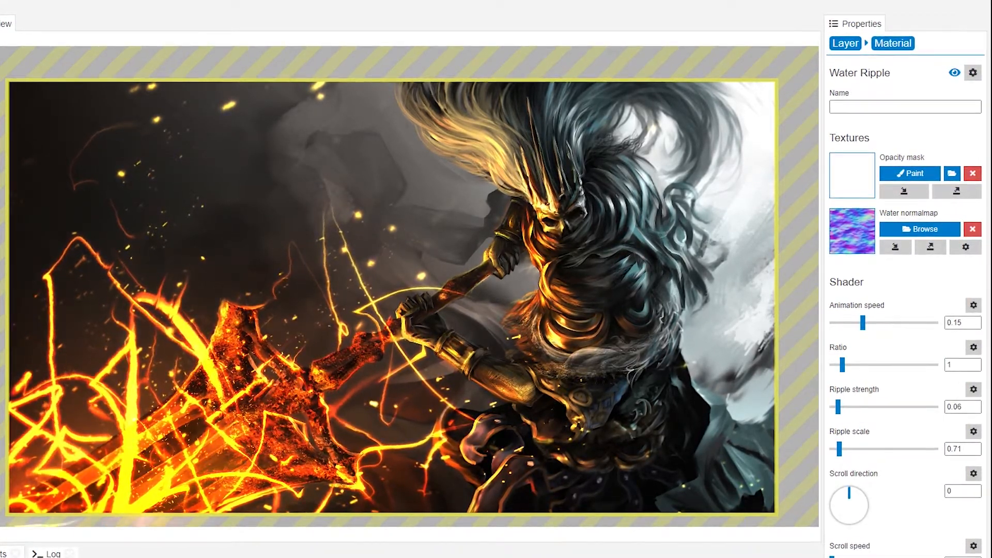
Step: Delete the Water Ripple effect from the 824522 image layer and make its heat effect visible
left_click(0, 125)
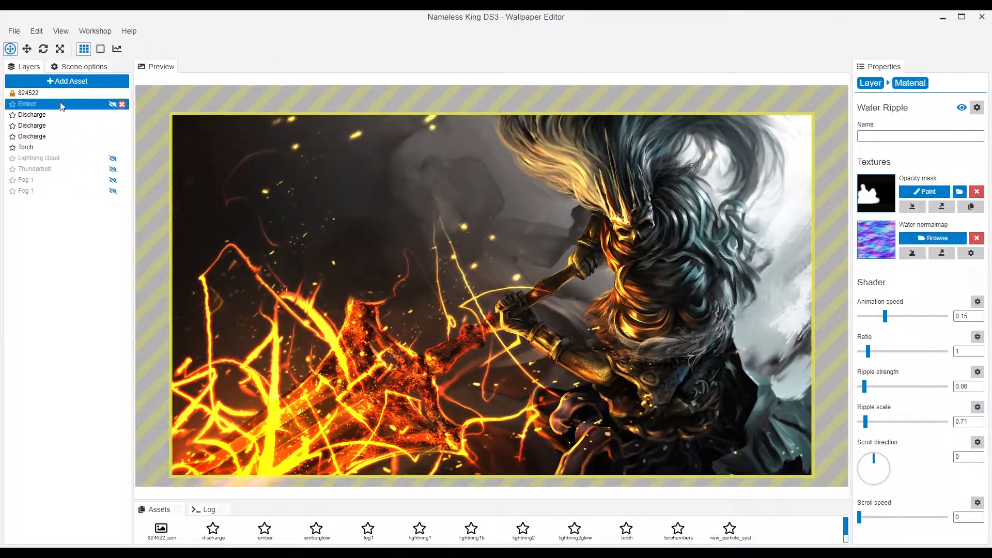
left_click(63, 94)
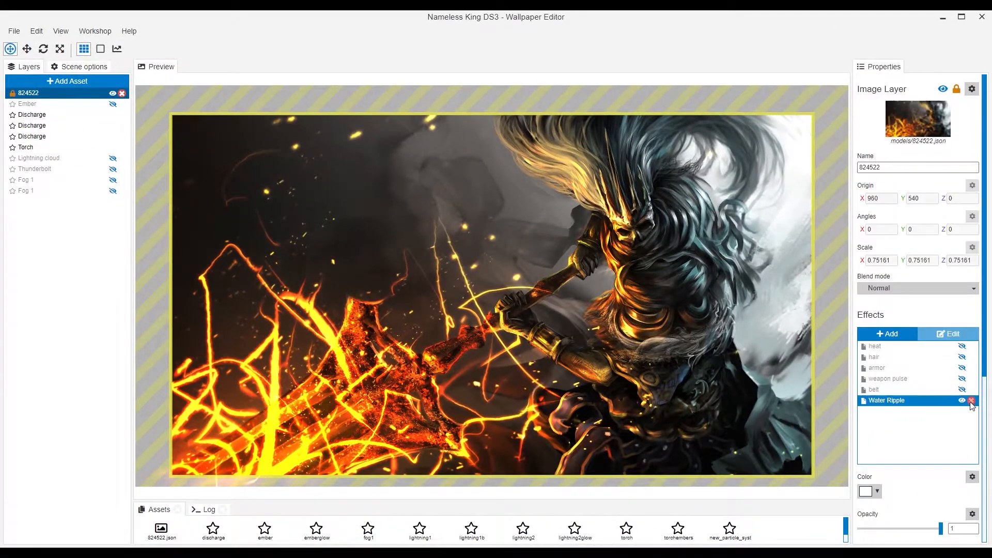
left_click(972, 401)
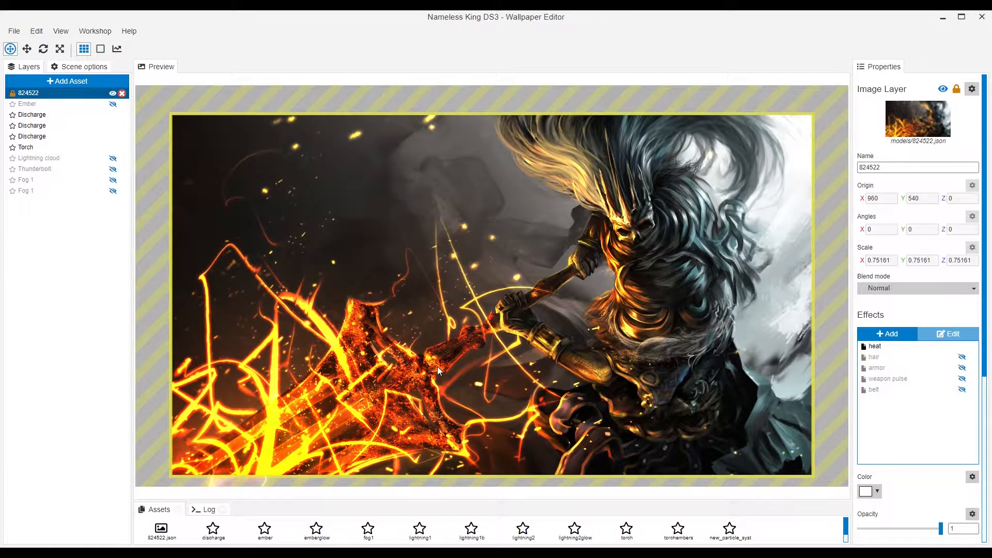
Step: Review the heat effect's opacity mask and shader values on the 824522 image layer and return to the layer's properties
left_click(904, 356)
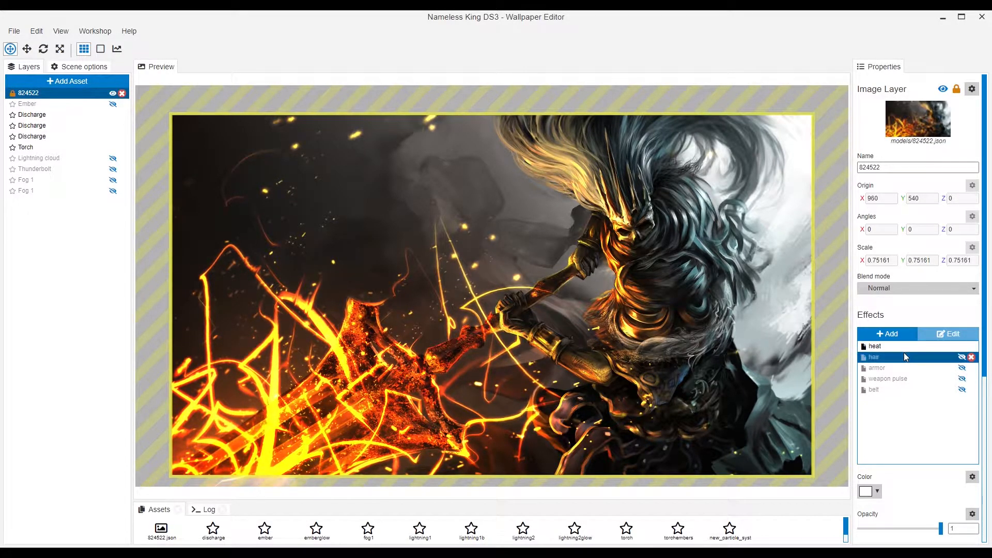
left_click(905, 348)
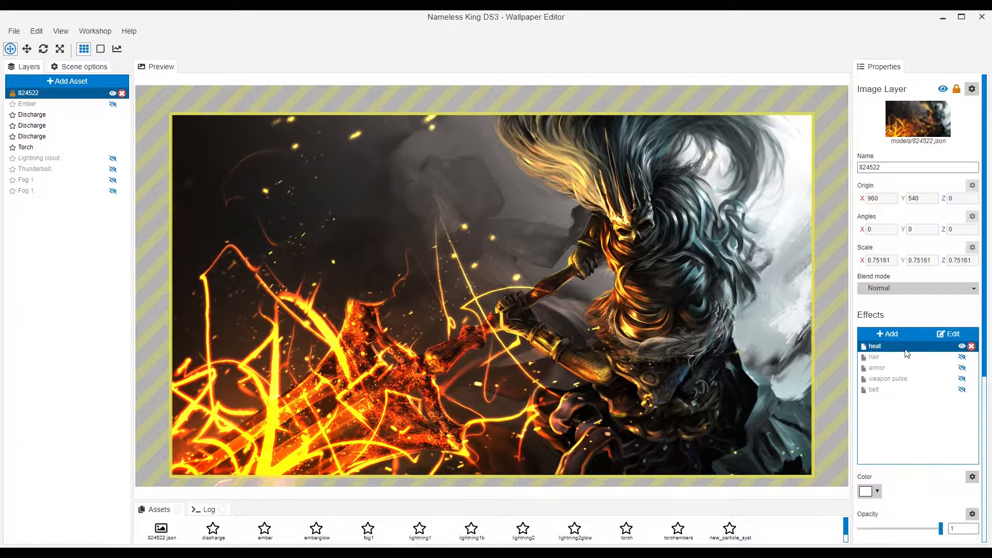
left_click(969, 337)
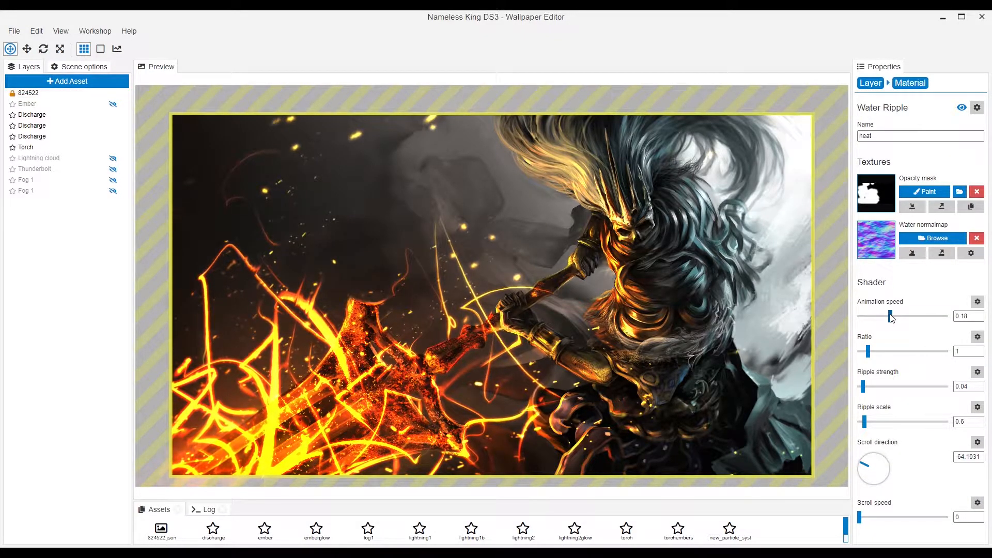
left_click(62, 94)
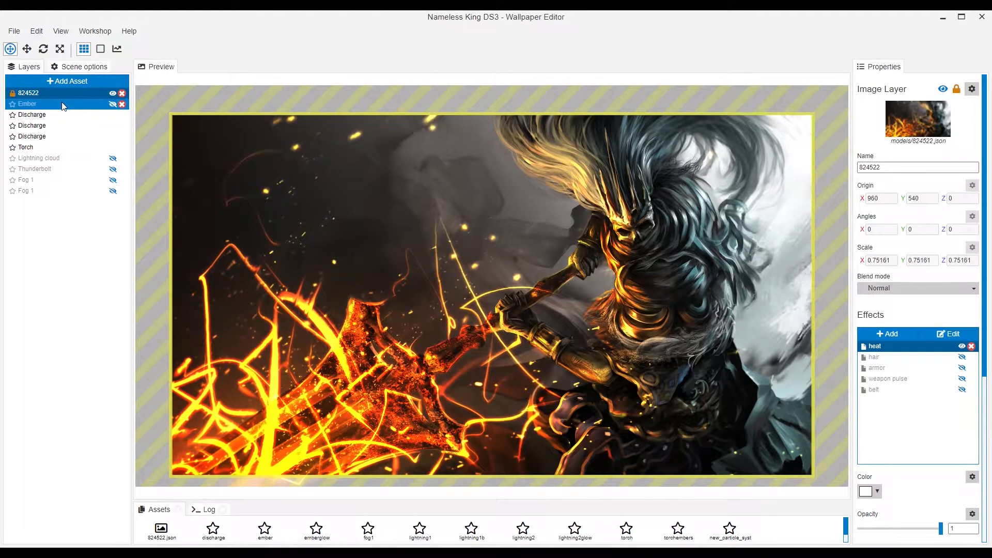
Step: Add an Ember particle from the presets to the scene
left_click(58, 82)
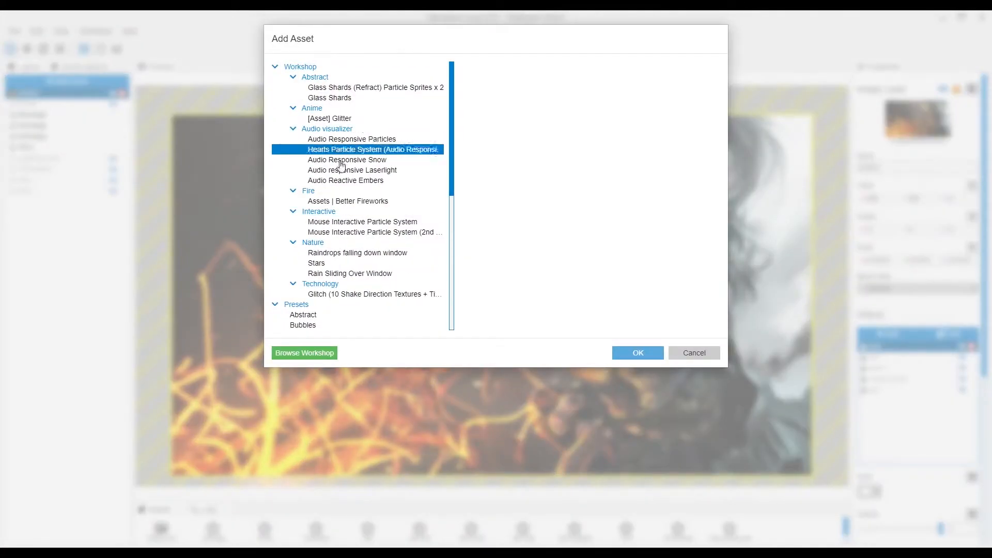
left_click(276, 68)
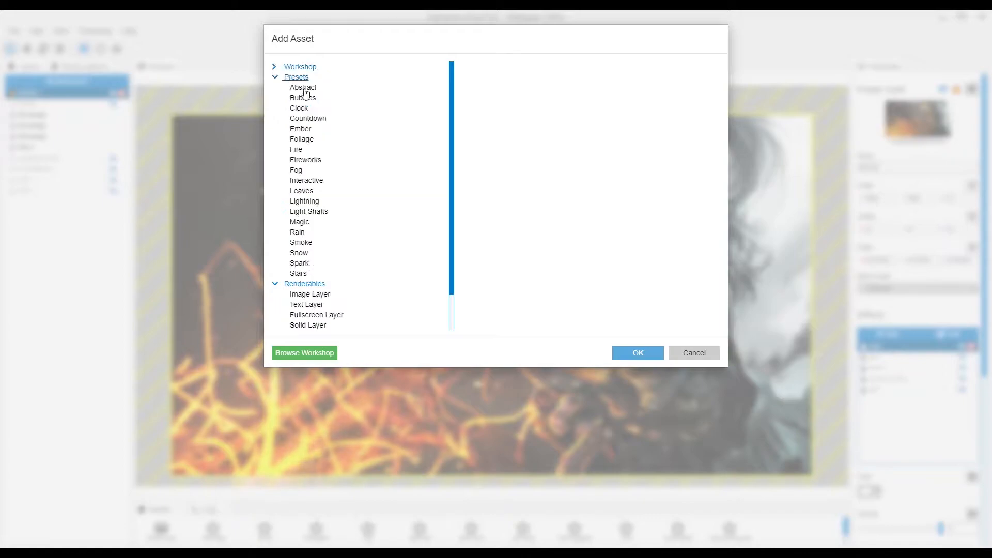
left_click(325, 139)
left_click(325, 129)
left_click(645, 355)
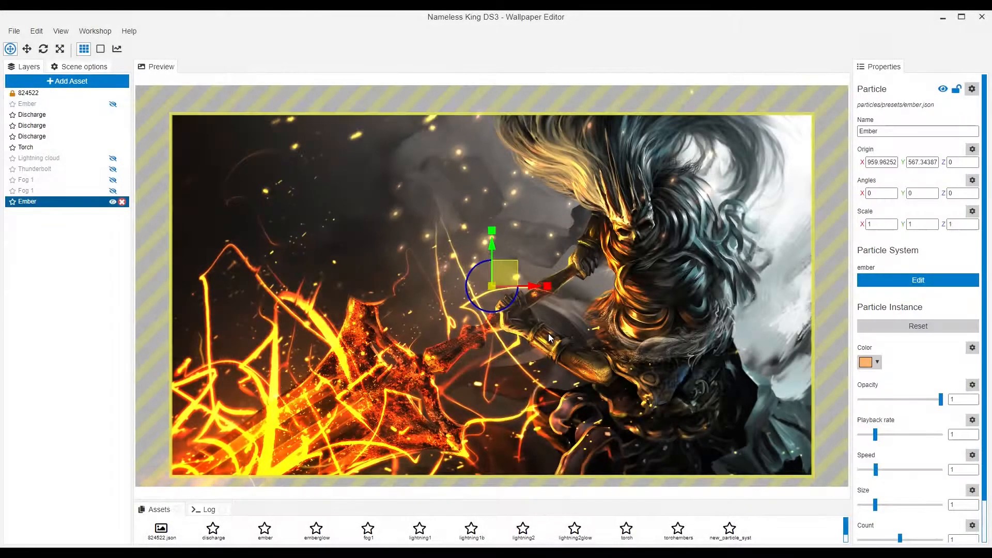
Step: Place the new Ember outside the image's lower-left corner at about X -712, Y -153, rotated about -20° and scaled to about 2.09 by 1.83
scroll(550, 336, "down", 5)
left_click_drag(494, 285, 279, 367)
left_click_drag(288, 389, 233, 383)
left_click_drag(266, 351, 243, 336)
left_click_drag(236, 363, 243, 389)
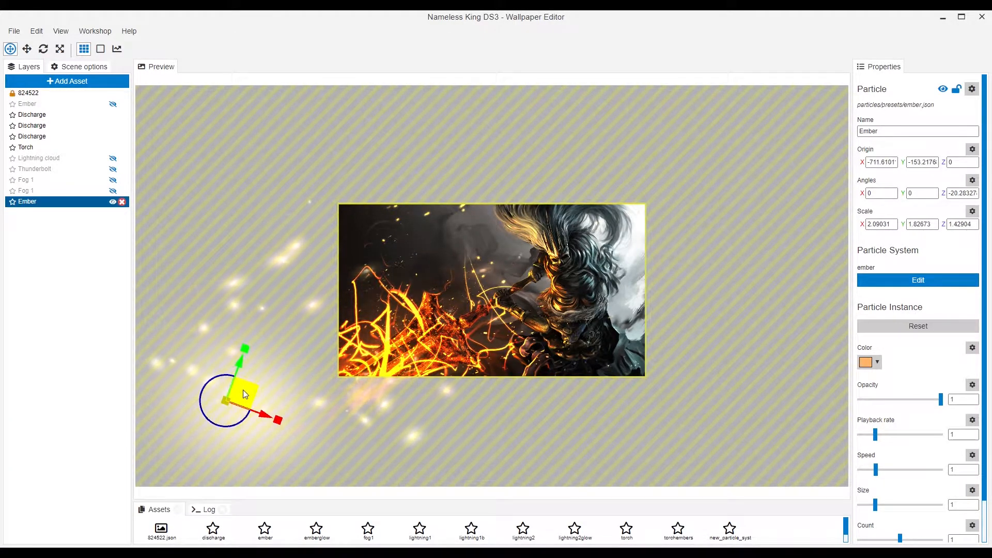
Step: Set the new Ember particle's color to yellow #ffe733
left_click(877, 362)
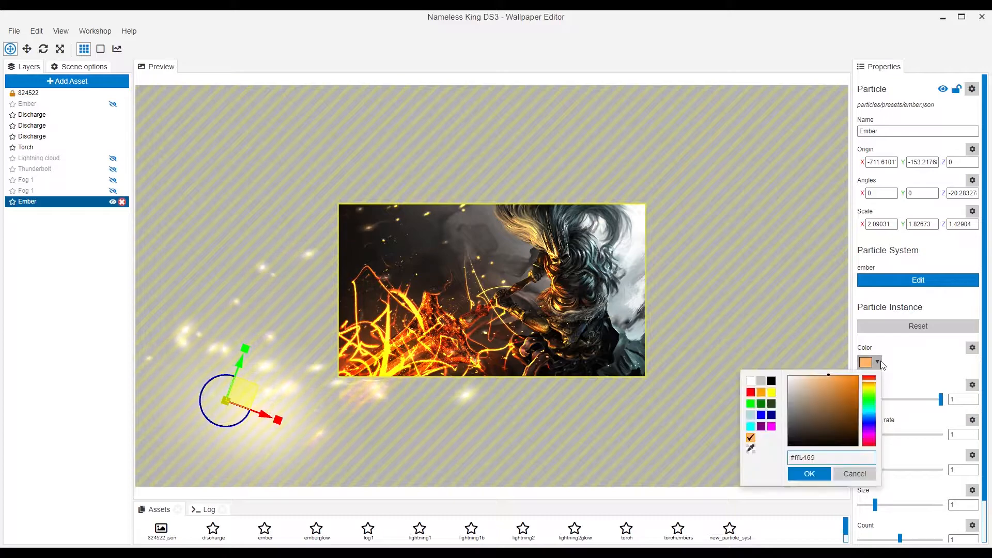
left_click(772, 393)
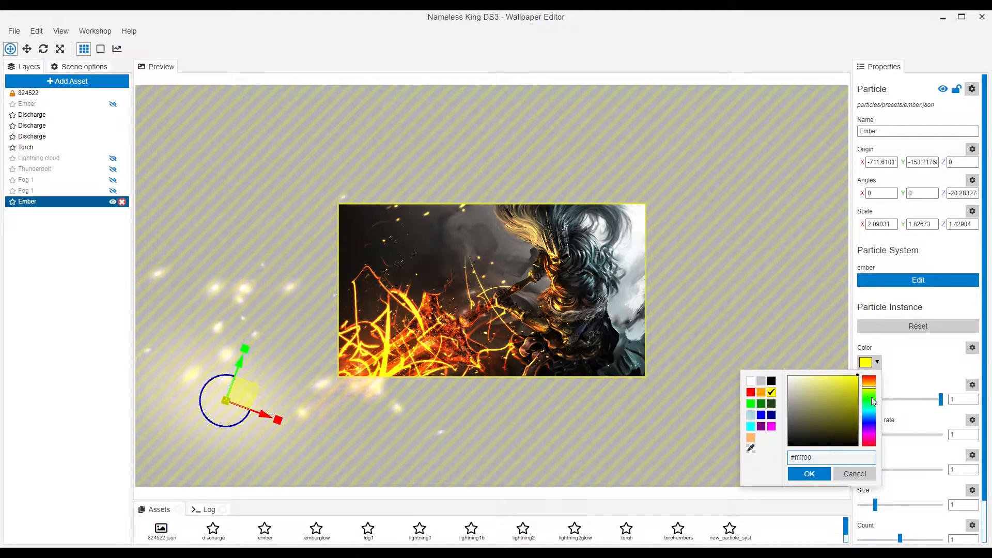
mouse_move(857, 376)
left_mouse_down()
mouse_move(845, 375)
mouse_move(869, 385)
left_mouse_up()
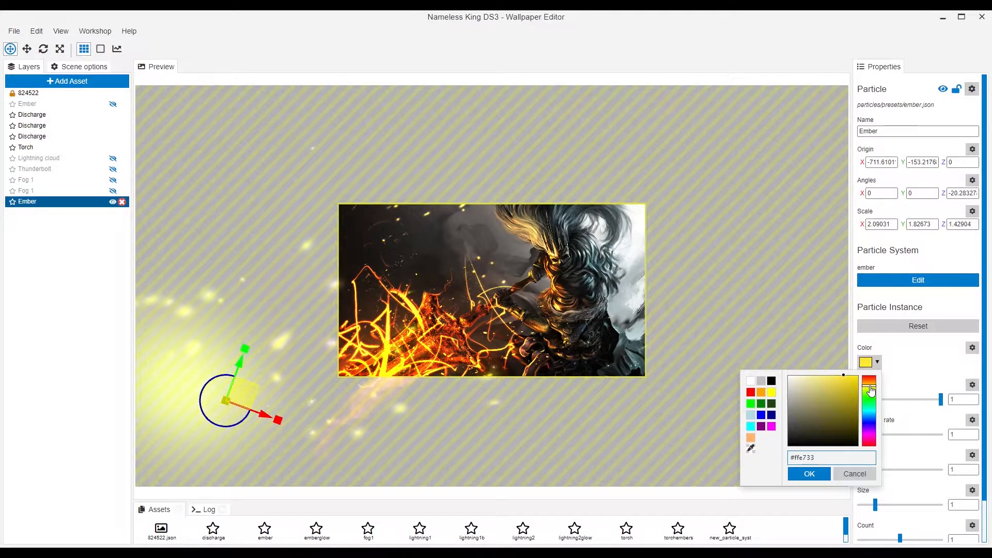
left_click(810, 477)
Step: Move the new Ember to about X -614, Y -53 and set its size to 0.58 and count to 0.77
left_click_drag(257, 387, 272, 370)
left_click_drag(875, 505, 869, 505)
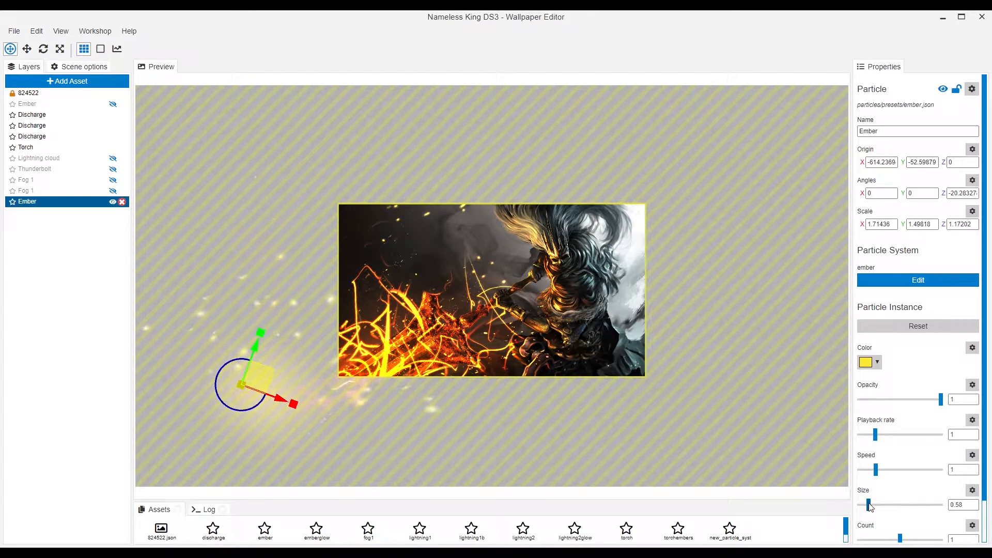
left_click_drag(900, 540, 892, 539)
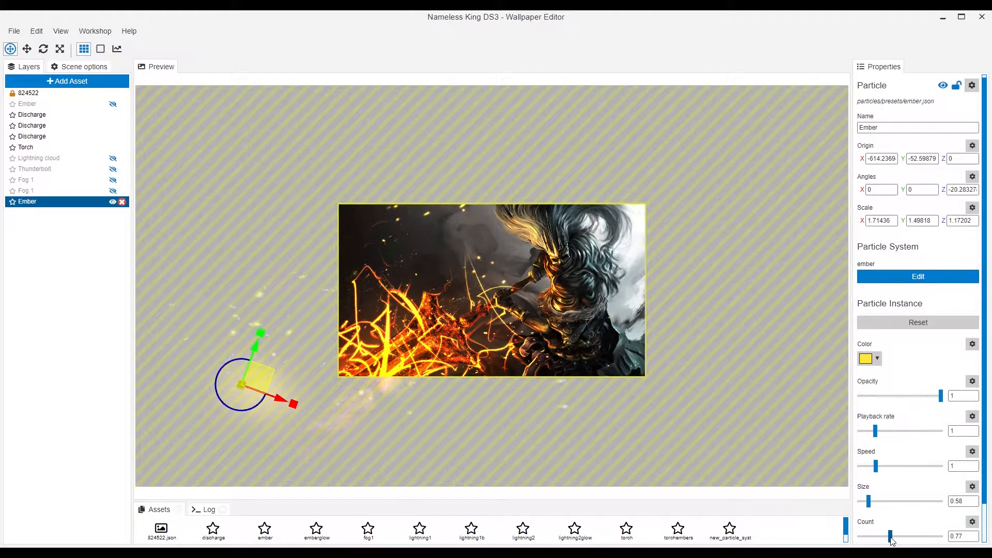
Step: Delete the newly added Ember particle and make the original Ember layer visible
left_click(122, 202)
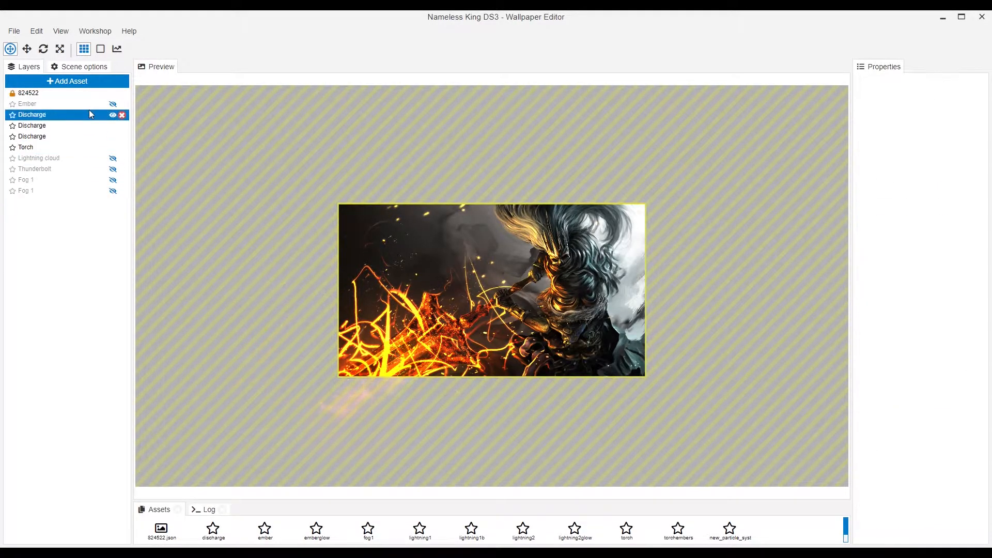
scroll(395, 330, "up", 4)
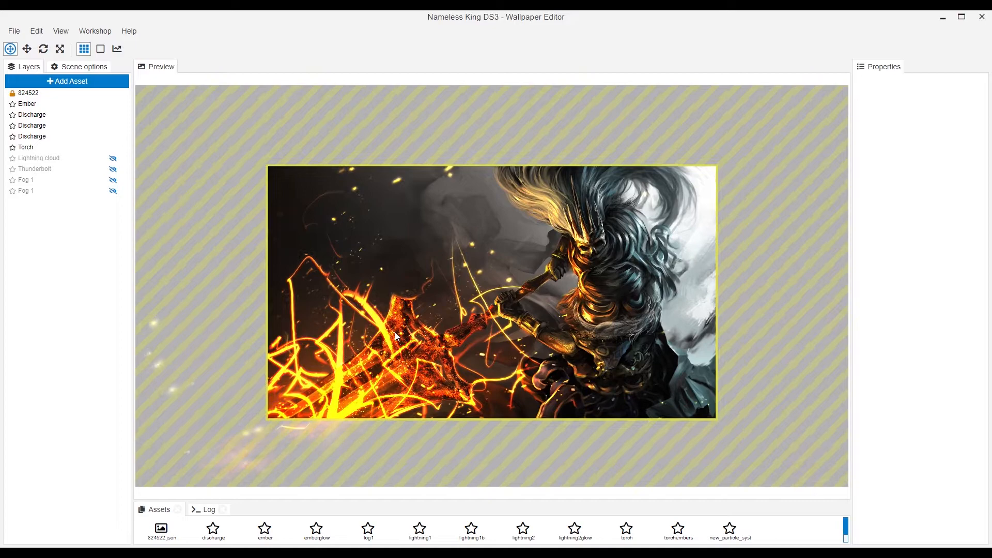
left_click_drag(359, 363, 365, 355)
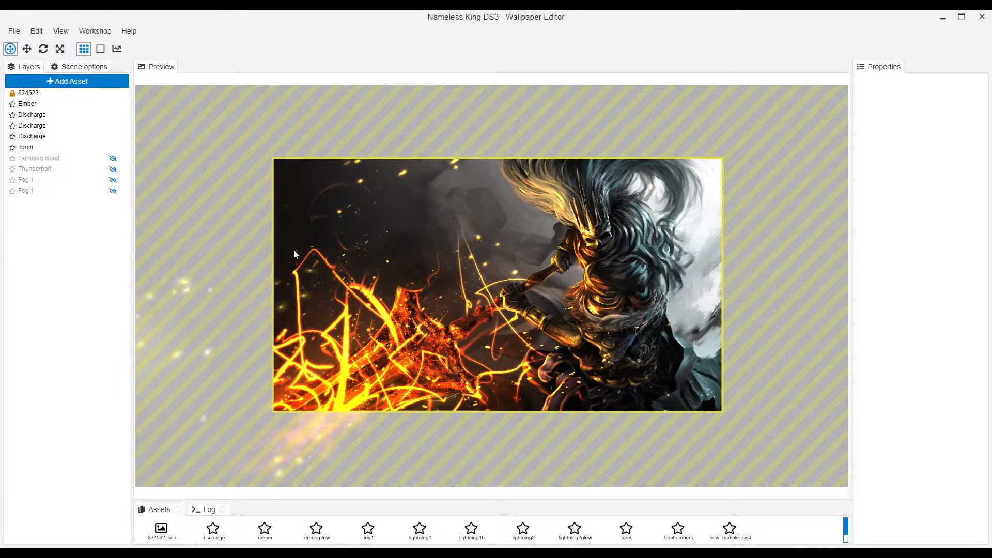
Step: Fit the wallpaper in the preview, select the 824522 image layer and save the project
left_click(60, 31)
left_click(78, 59)
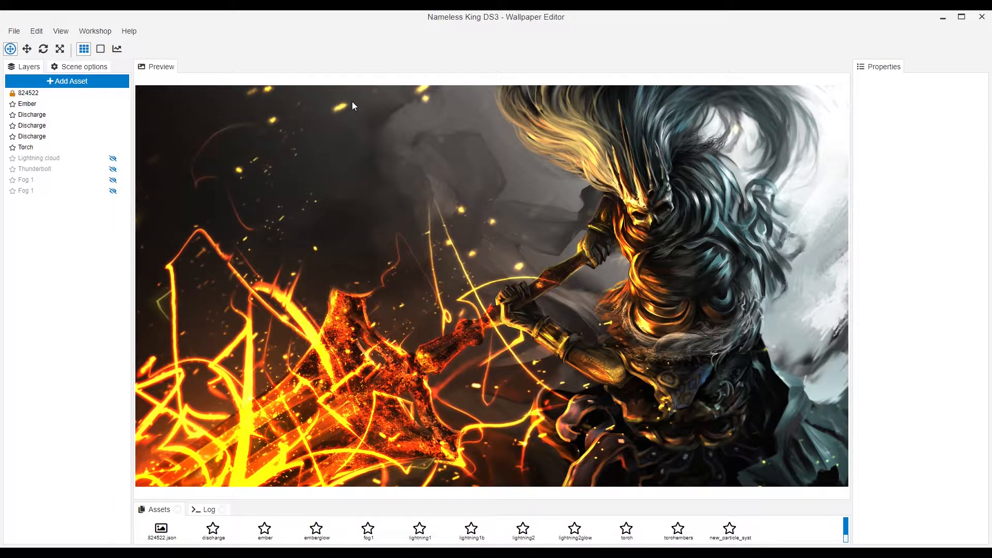
left_click(73, 94)
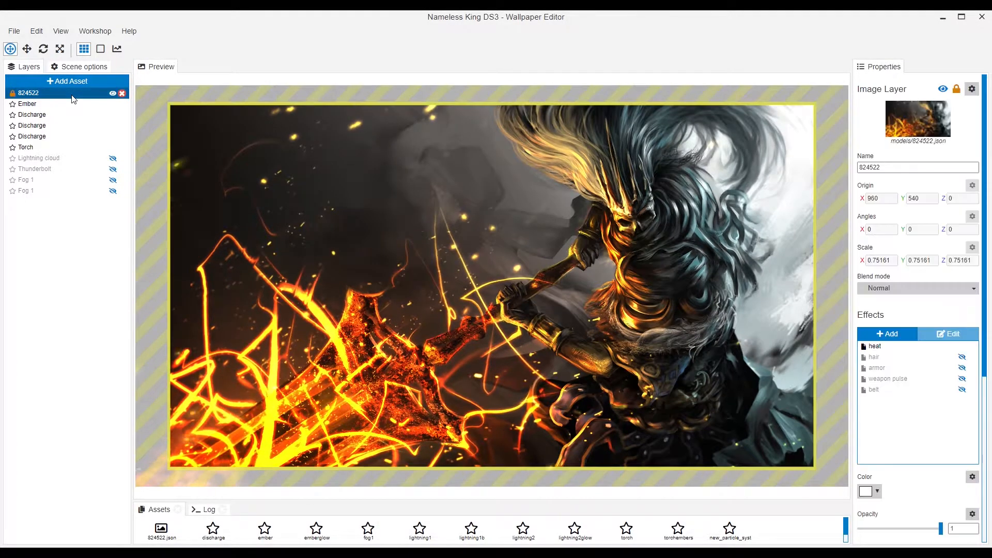
key("ctrl+s")
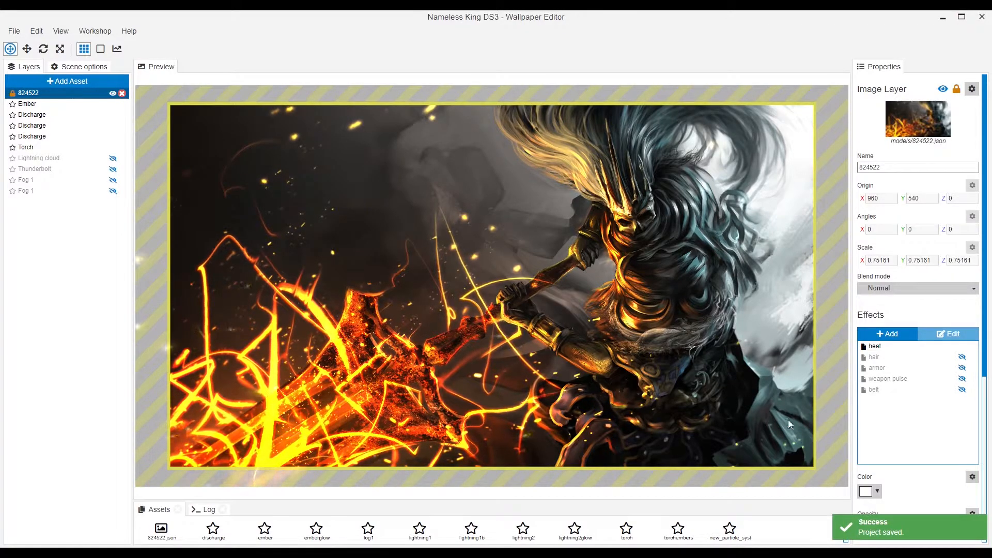
Step: Make the weapon pulse effect visible directly below heat and open its opacity mask for painting
left_click(899, 335)
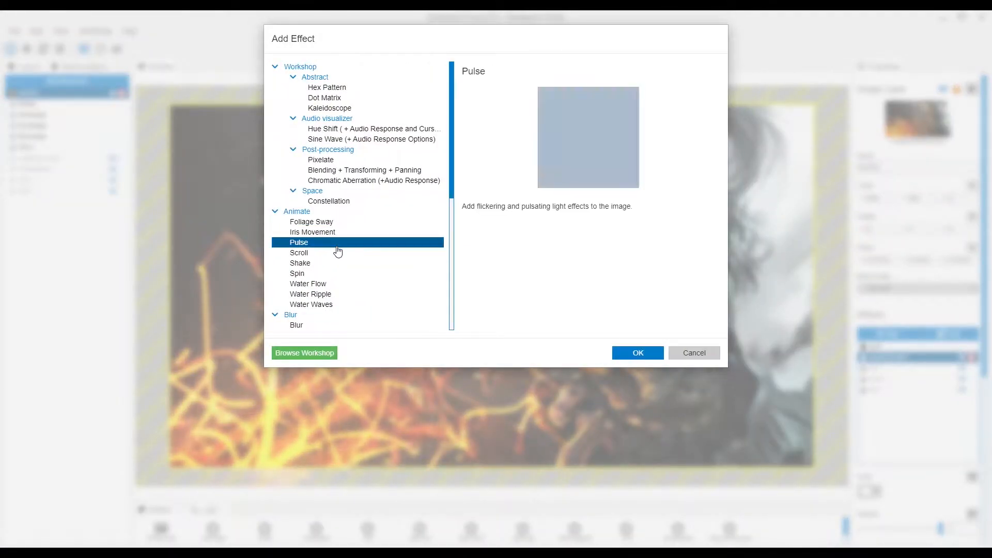
left_click(711, 352)
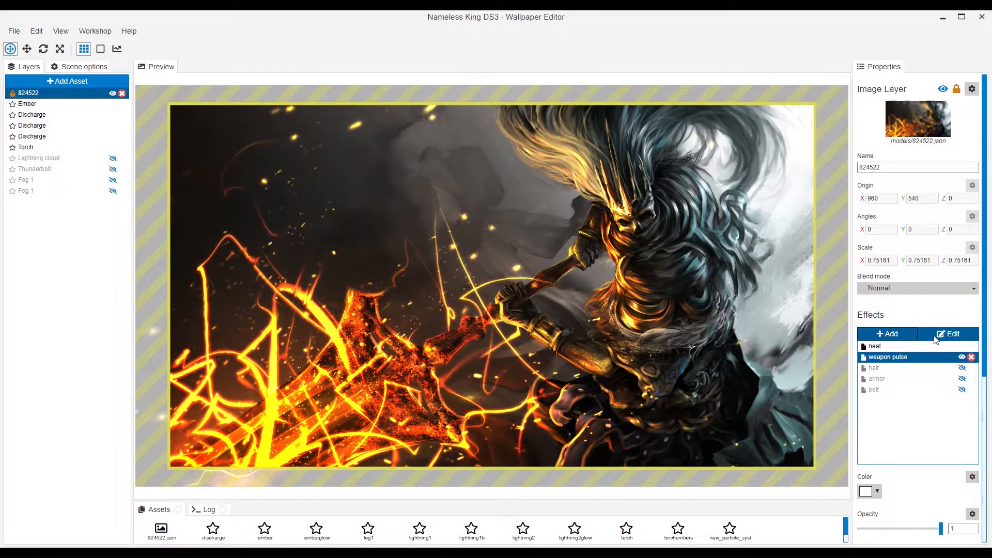
left_click(926, 341)
left_click(910, 361)
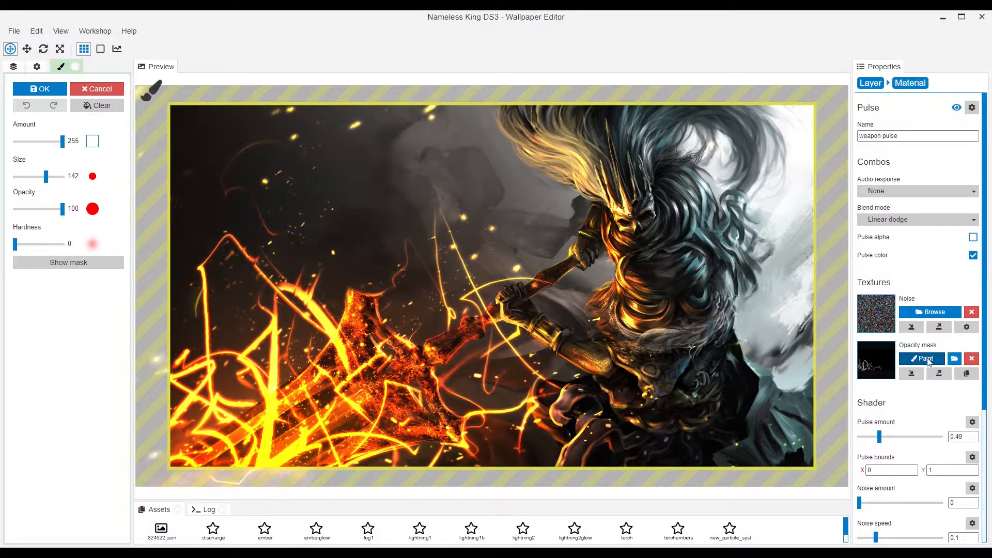
Step: Show the weapon pulse opacity mask over the fire and compare the masked strands with the unmasked image
left_click(93, 263)
scroll(330, 400, "up", 3)
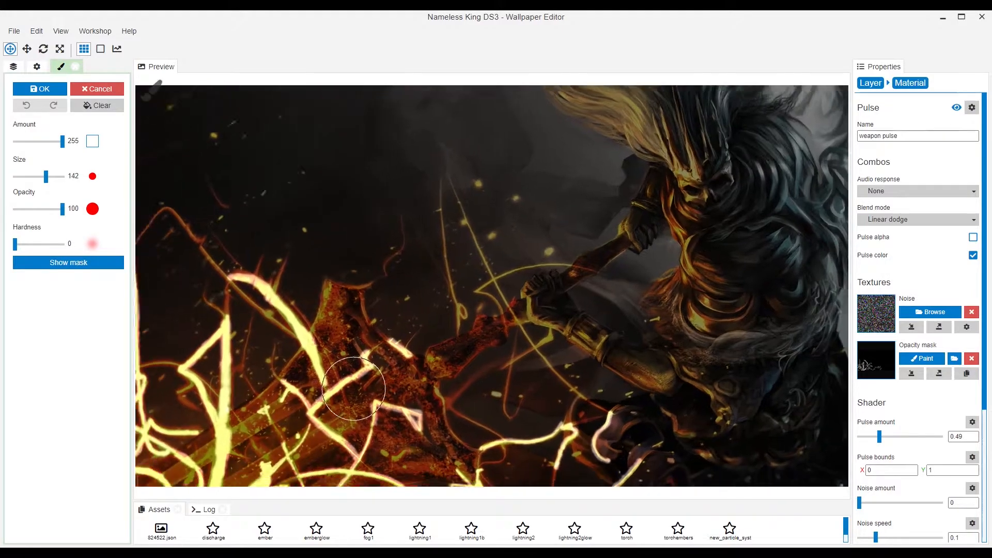
scroll(378, 358, "up", 2)
mouse_move(364, 376)
left_mouse_down()
mouse_move(469, 319)
mouse_move(431, 346)
left_mouse_up()
scroll(431, 346, "up", 1)
left_click(65, 265)
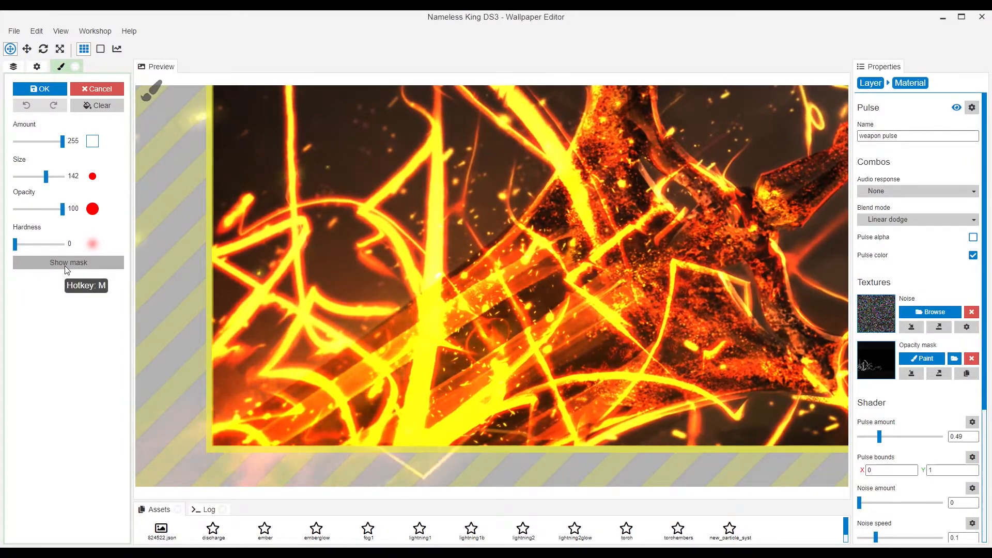
left_click(65, 265)
Step: Paint the unmasked stretch of a fire strand into the weapon pulse mask with brush size 4, and accept the mask
key("ctrl+s")
left_click_drag(45, 177, 24, 177)
scroll(499, 276, "up", 5)
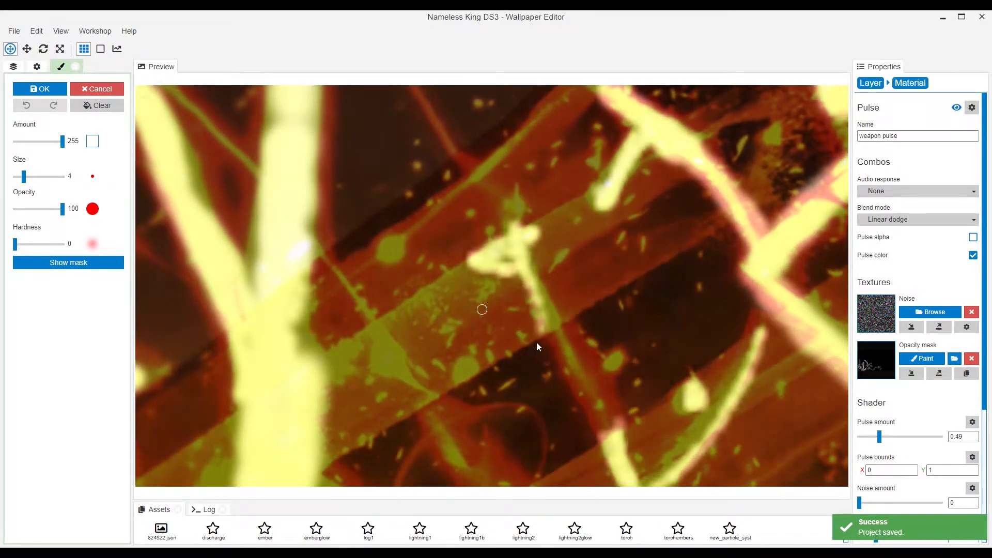
left_click_drag(552, 320, 624, 446)
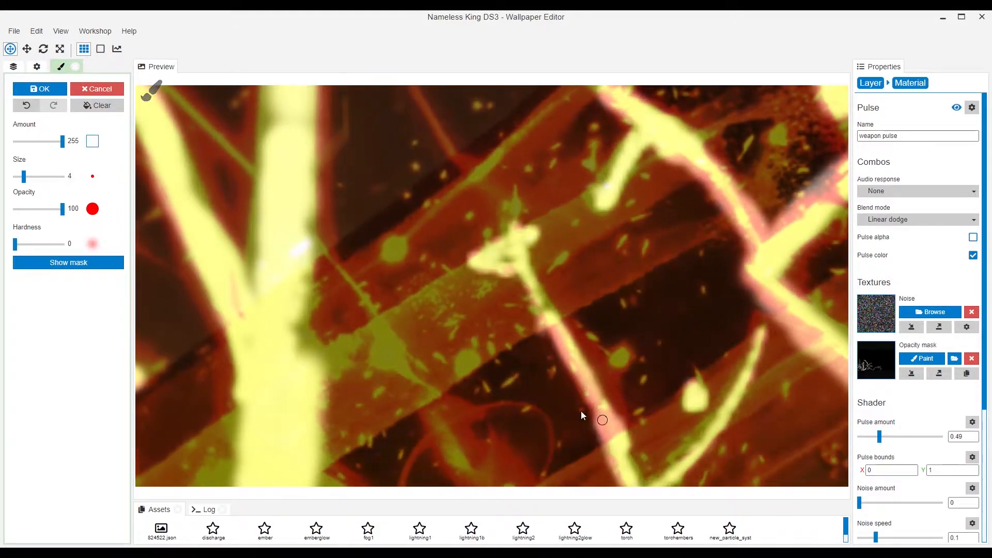
left_click(39, 89)
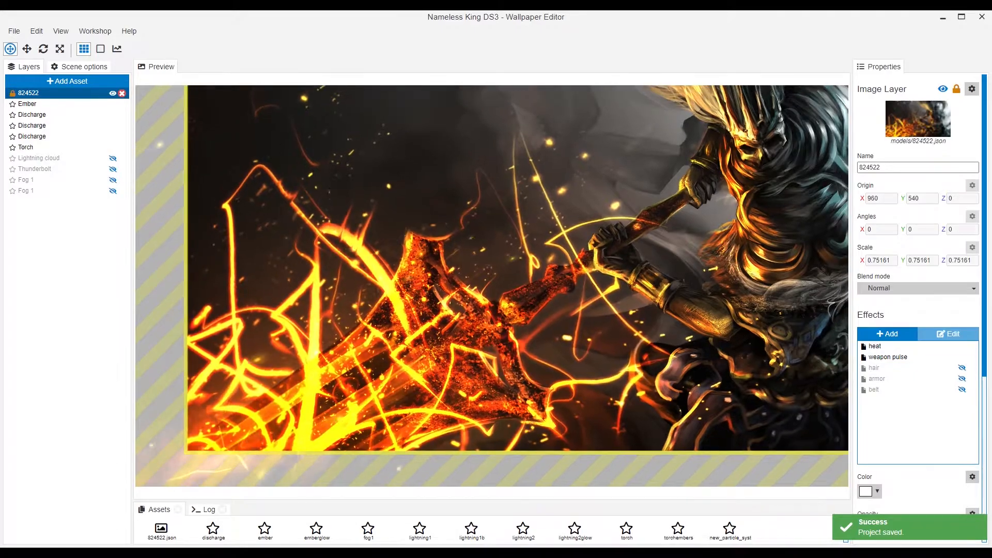
Step: Make the Lightning cloud particle visible and move it to about X 256, Y 82
left_click(106, 158)
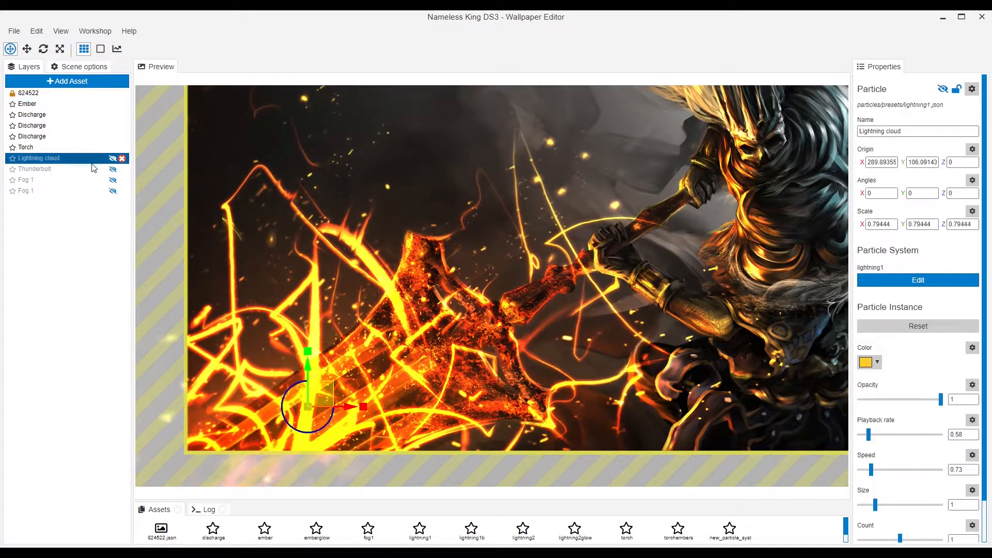
left_click(113, 159)
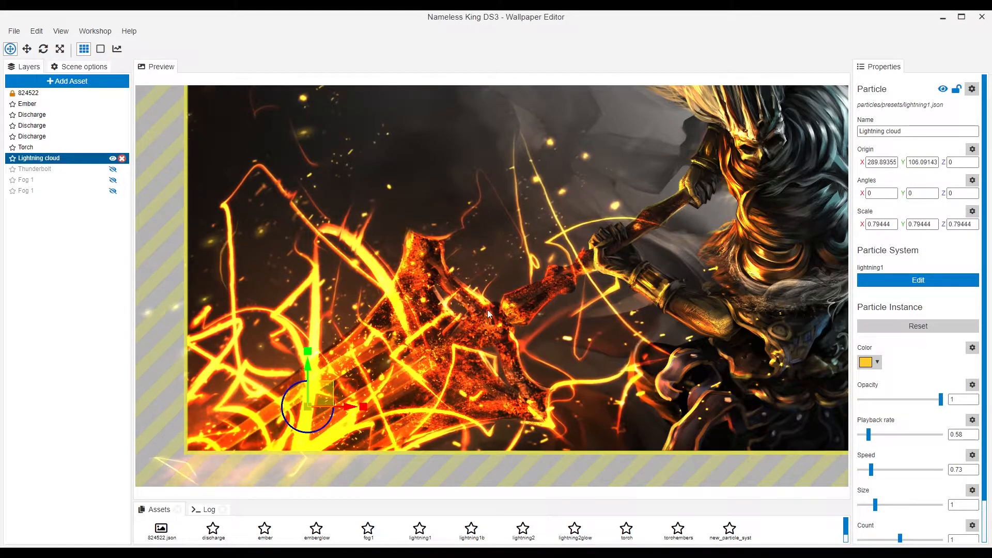
left_click_drag(328, 393, 315, 403)
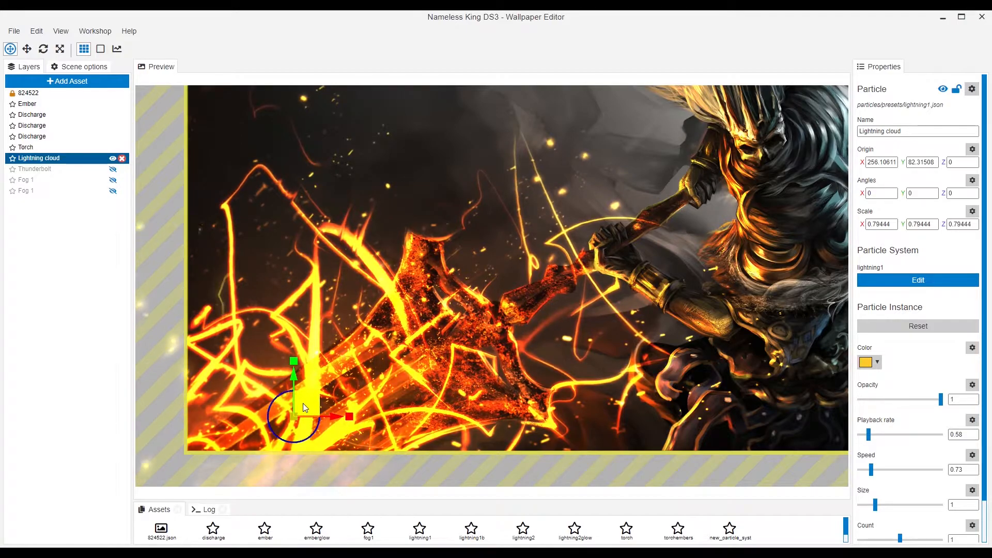
Step: Set the Lightning cloud's opacity to 0.75, playback rate to 0.48 and count to 0.64, and save the project
left_click_drag(941, 399, 922, 400)
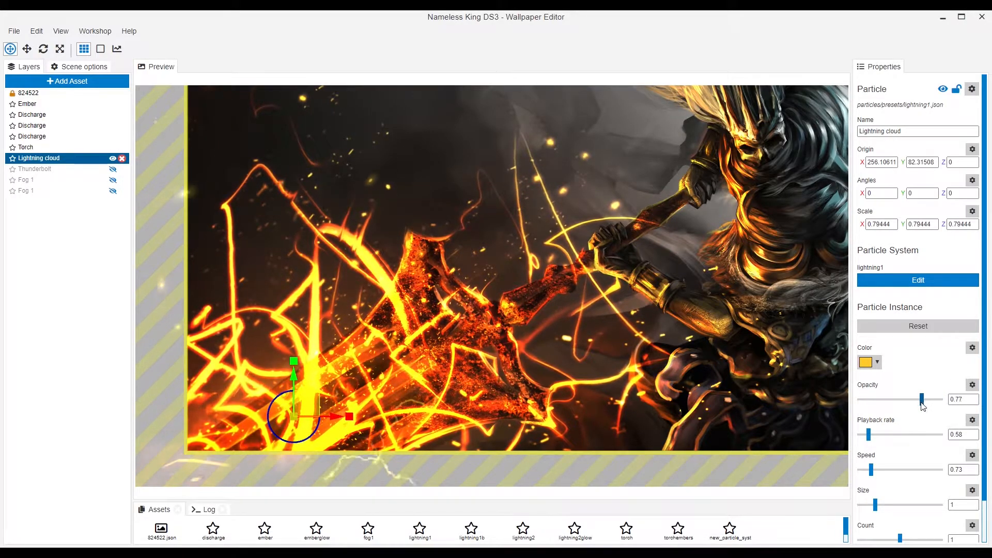
left_click(888, 540)
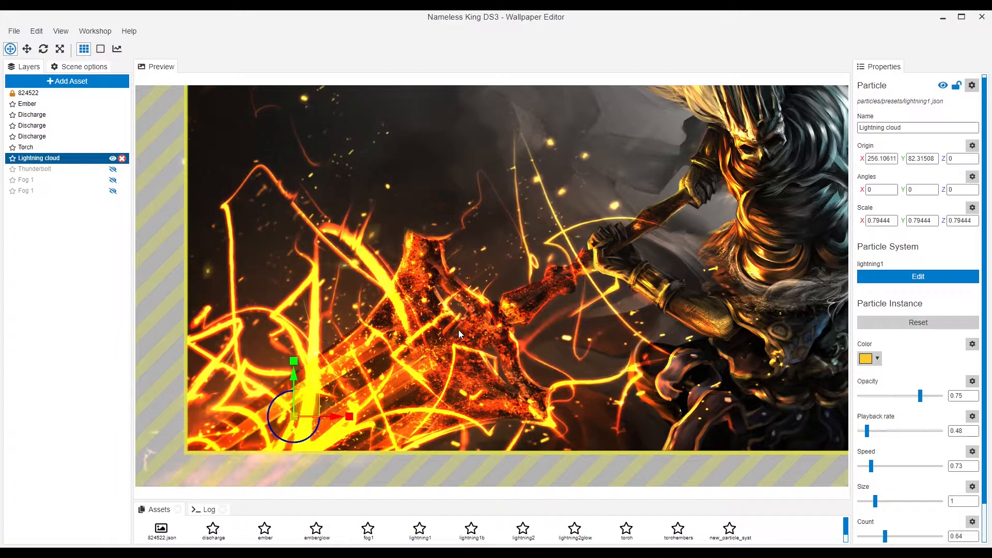
scroll(510, 289, "down", 2)
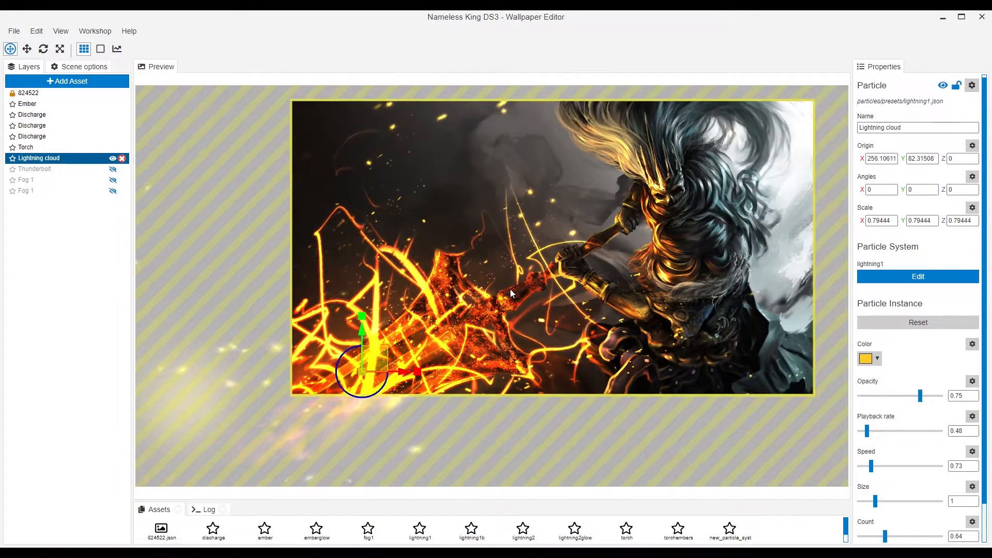
key("ctrl+s")
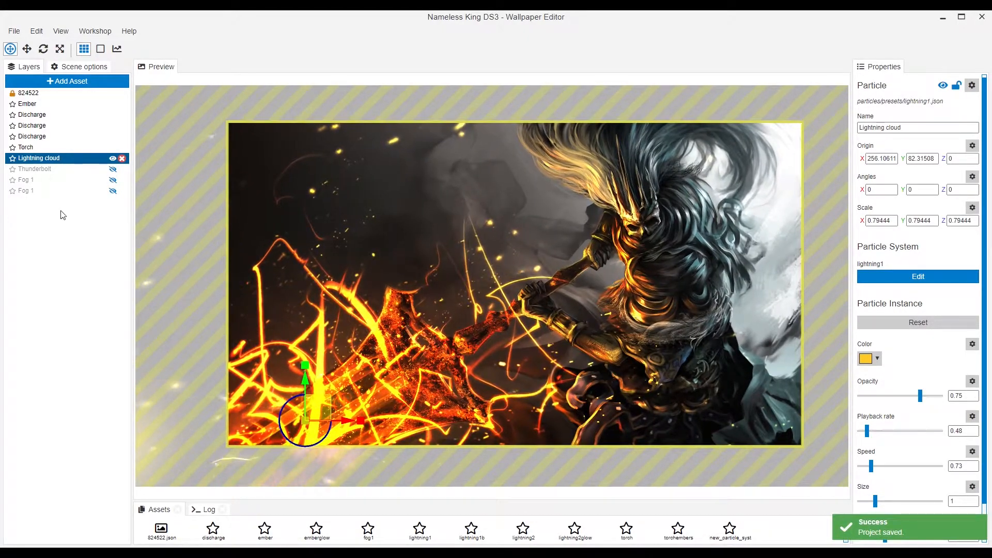
Step: Select the Thunderbolt particle and make it visible above the image
left_click(69, 170)
left_click(112, 169)
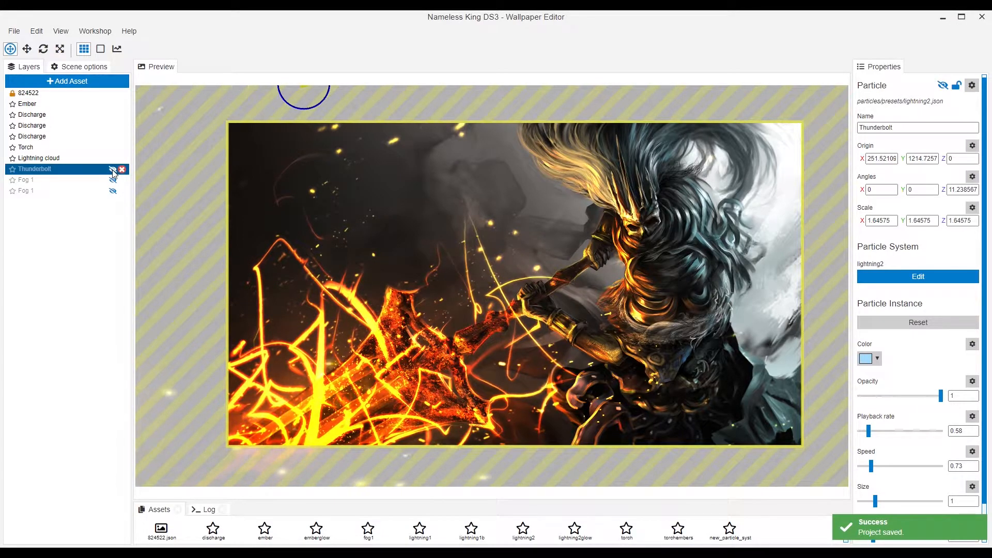
left_click_drag(205, 165, 258, 238)
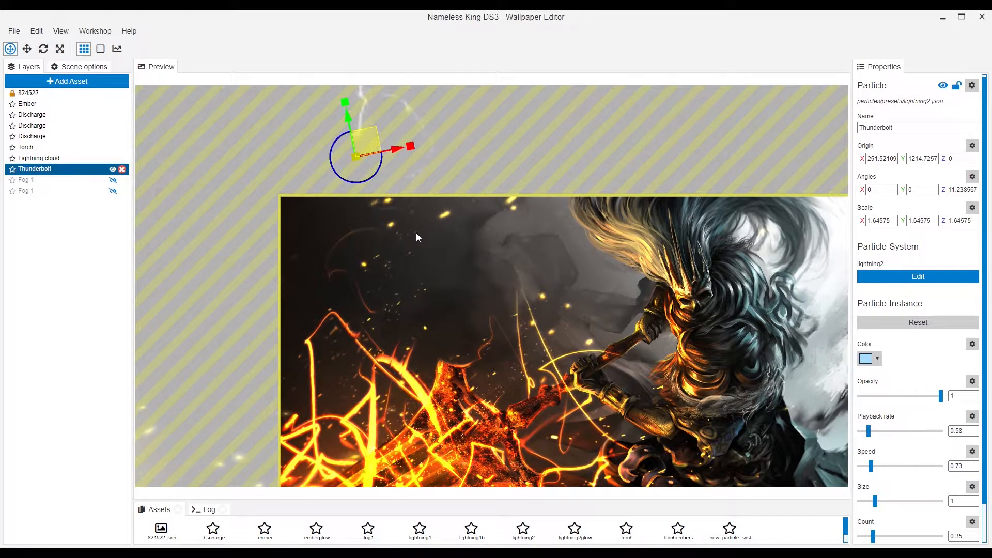
Step: Add a new particle asset from the Lightning presets using the Thunderbolt variant
left_click(97, 83)
left_click(275, 67)
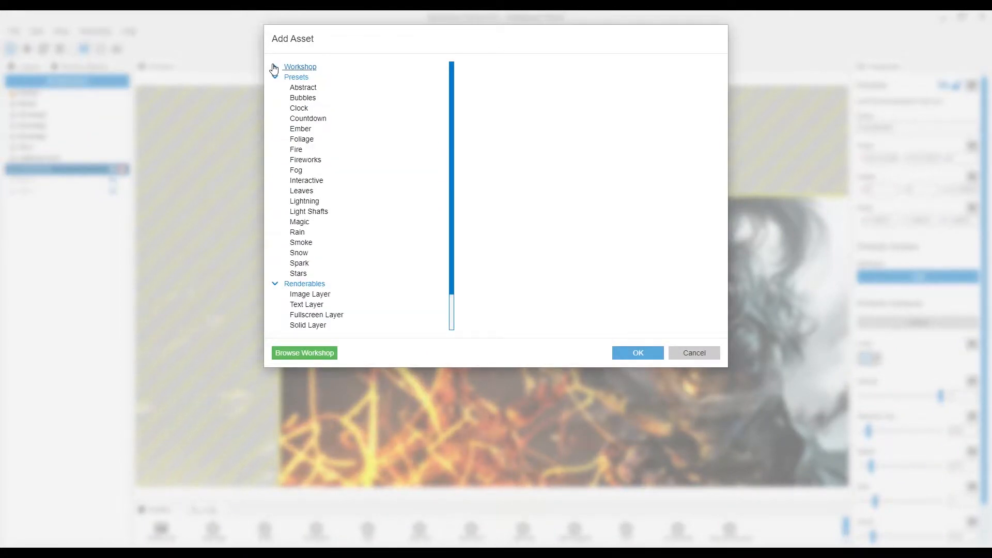
left_click(342, 201)
left_click(517, 208)
left_click(516, 246)
left_click(513, 206)
left_click(504, 234)
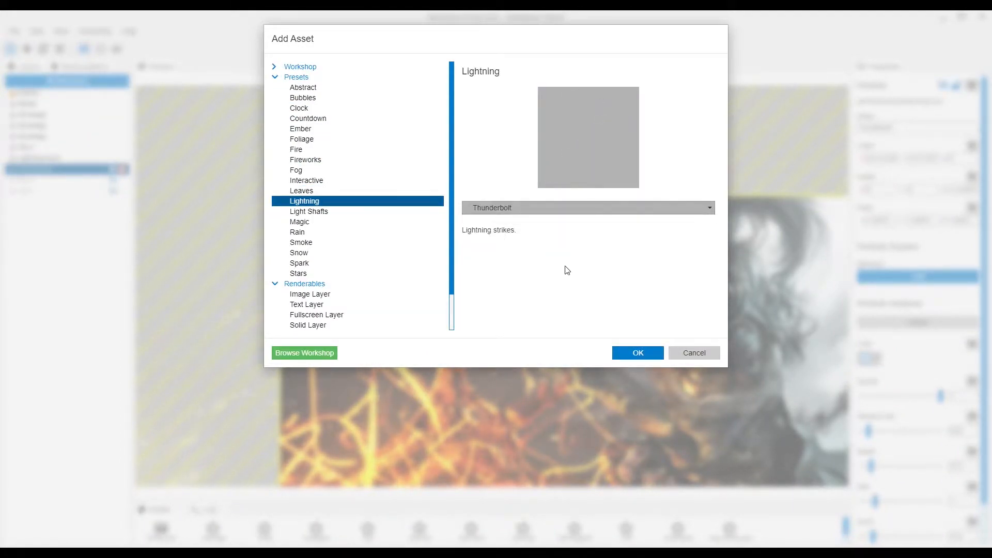
left_click(640, 354)
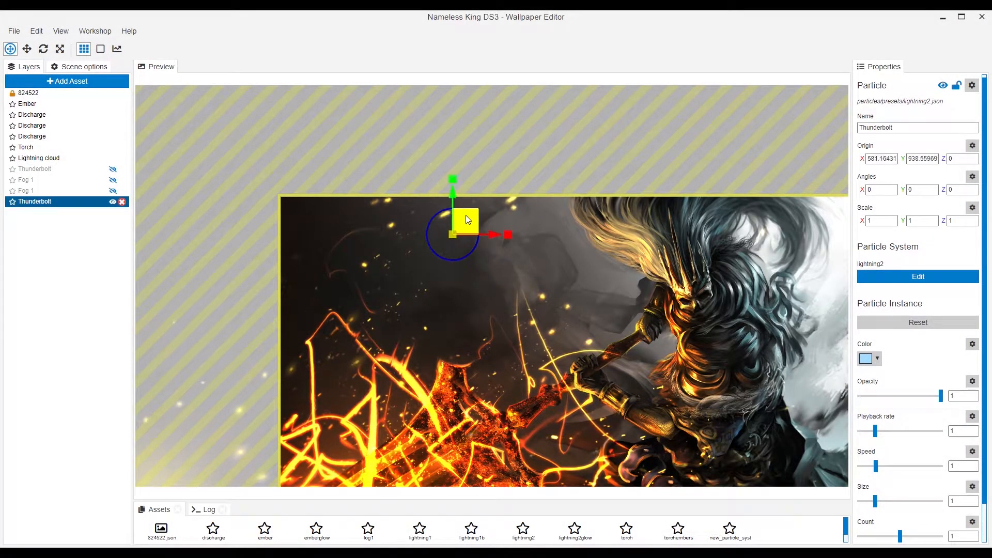
Step: Stretch the new Thunderbolt to about 2.4 by 1.86 scale, move it above the image to about X 189, Y 1225, and save the project
left_click_drag(464, 215, 357, 181)
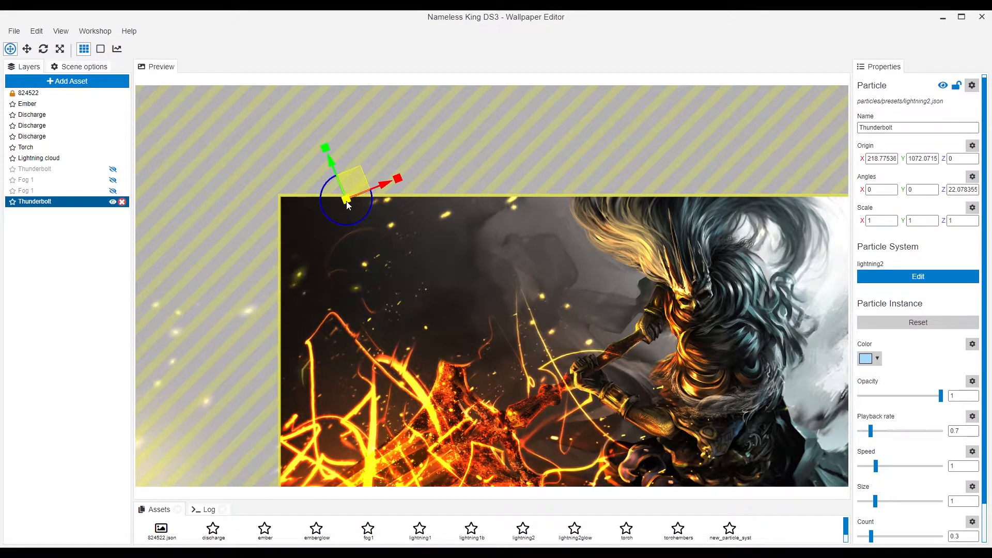
left_click_drag(322, 158, 322, 152)
left_click_drag(402, 178, 431, 172)
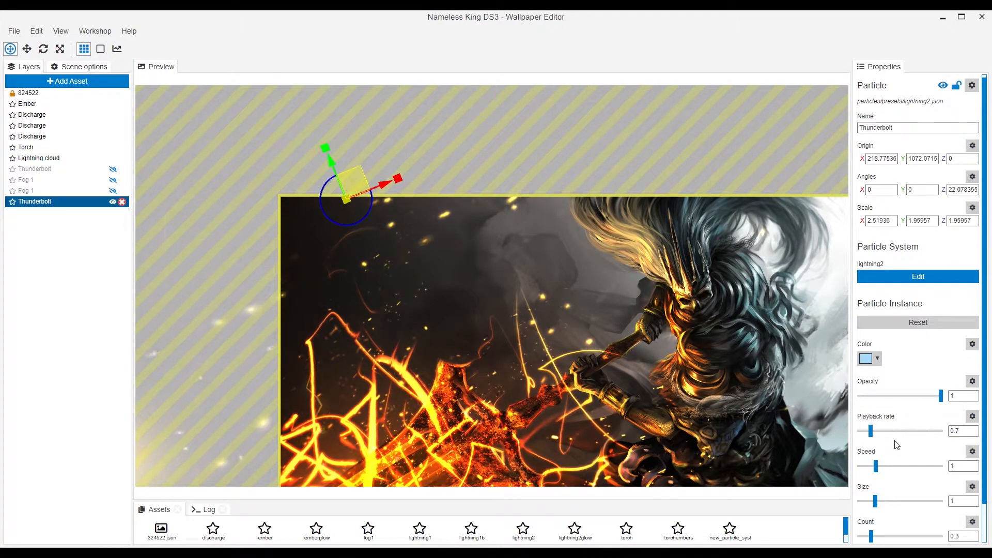
left_click_drag(349, 206, 342, 132)
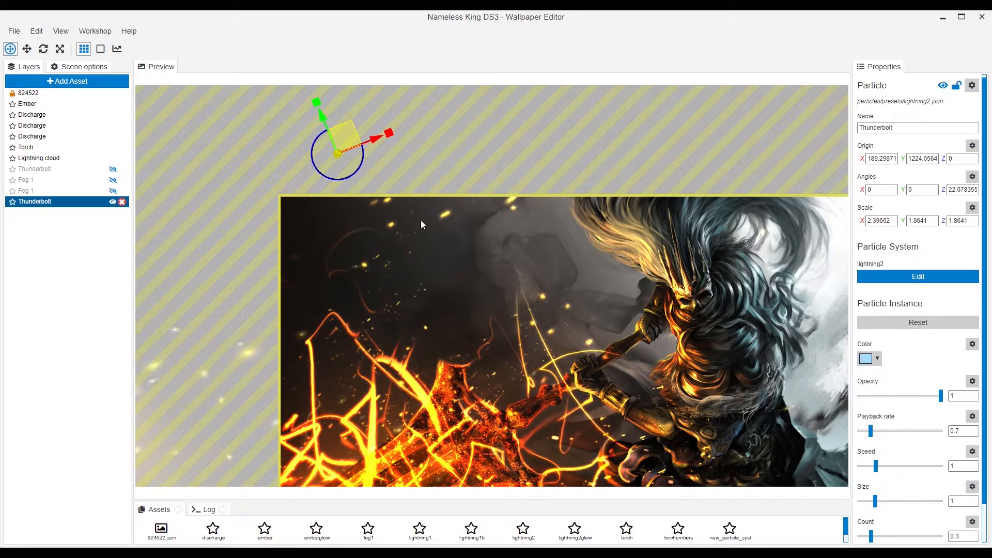
left_click_drag(738, 320, 714, 302)
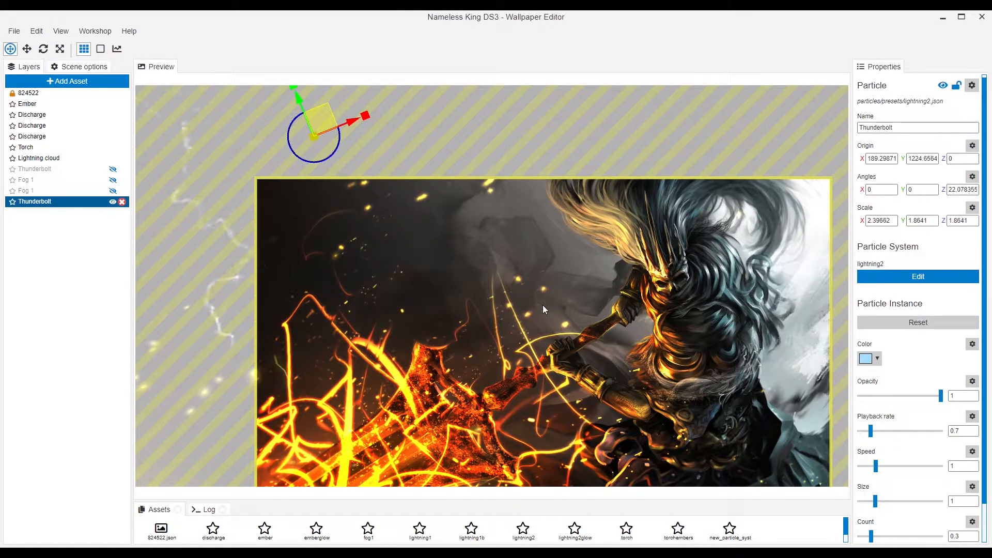
key("ctrl+s")
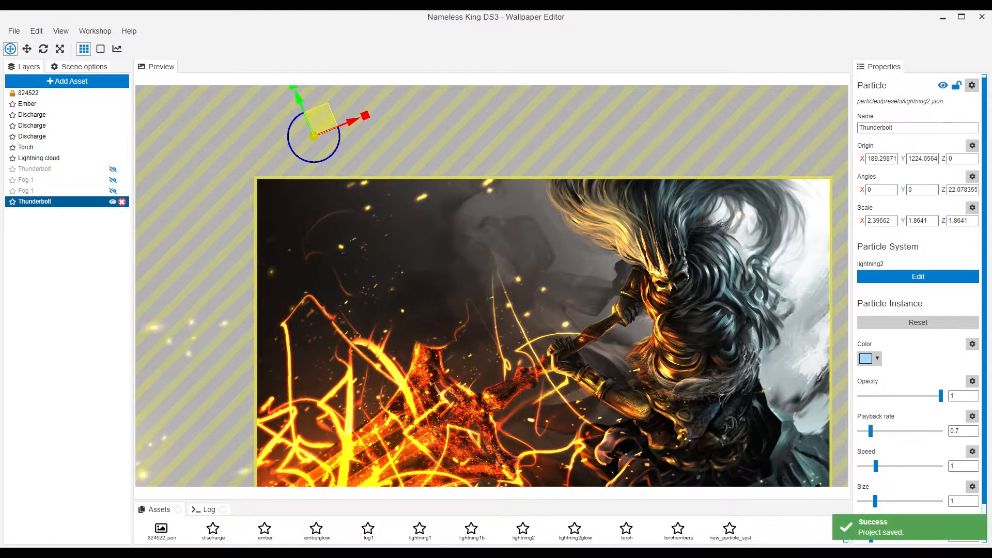
Step: Save the project and set the color of the upper Fog 1 particle in the layer list to #d2d2d2
left_click_drag(682, 389, 664, 362)
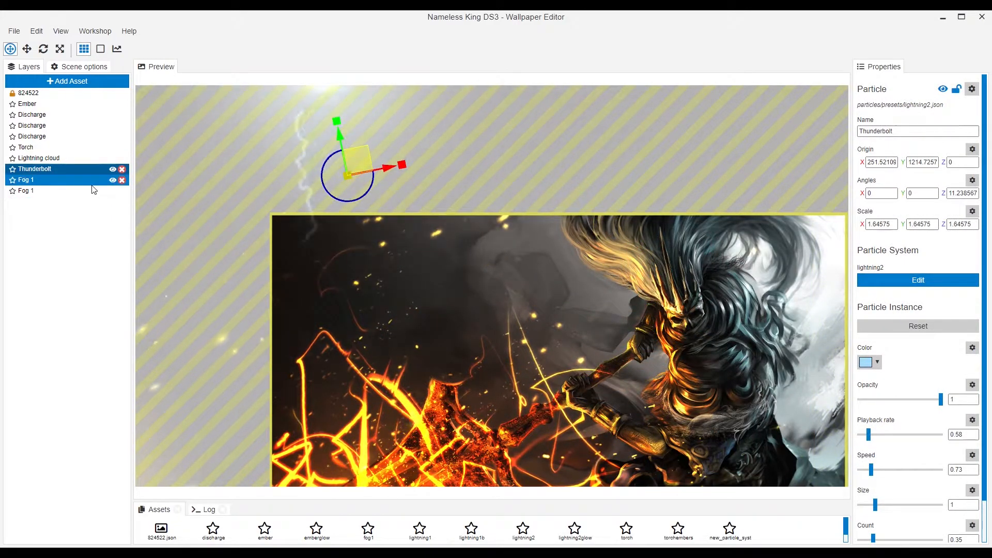
left_click(93, 184)
left_click_drag(221, 217, 163, 154)
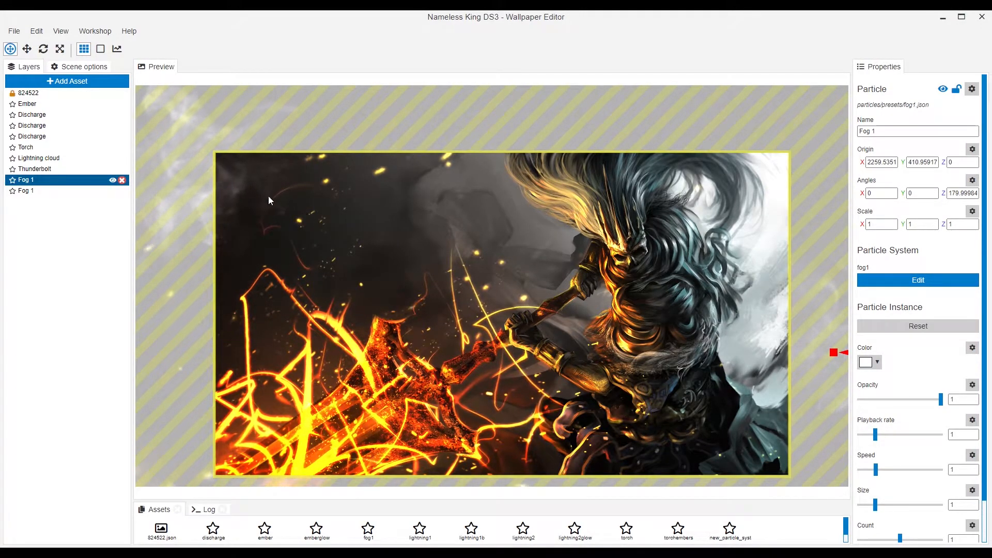
left_click_drag(267, 200, 344, 234)
key("ctrl+s")
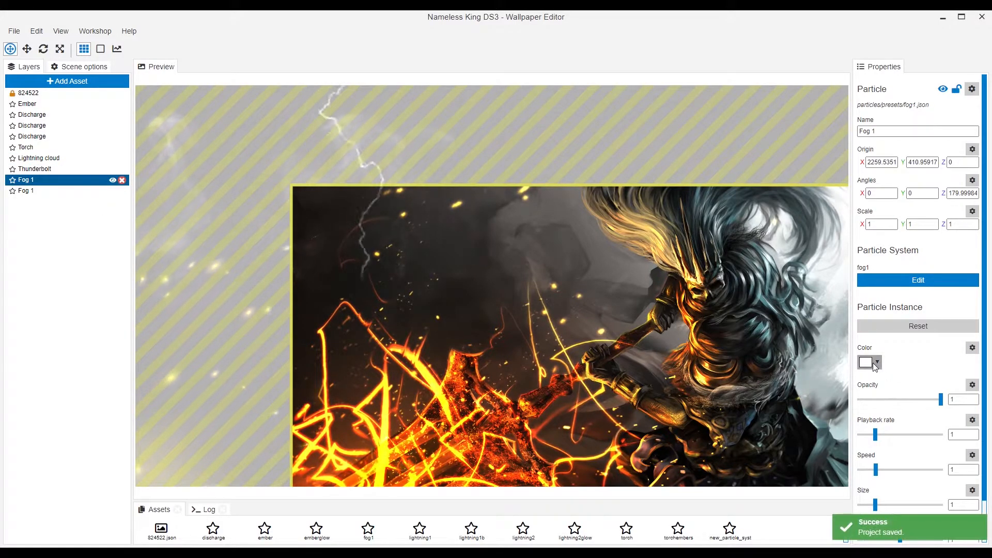
left_click(873, 363)
left_click_drag(784, 380, 783, 389)
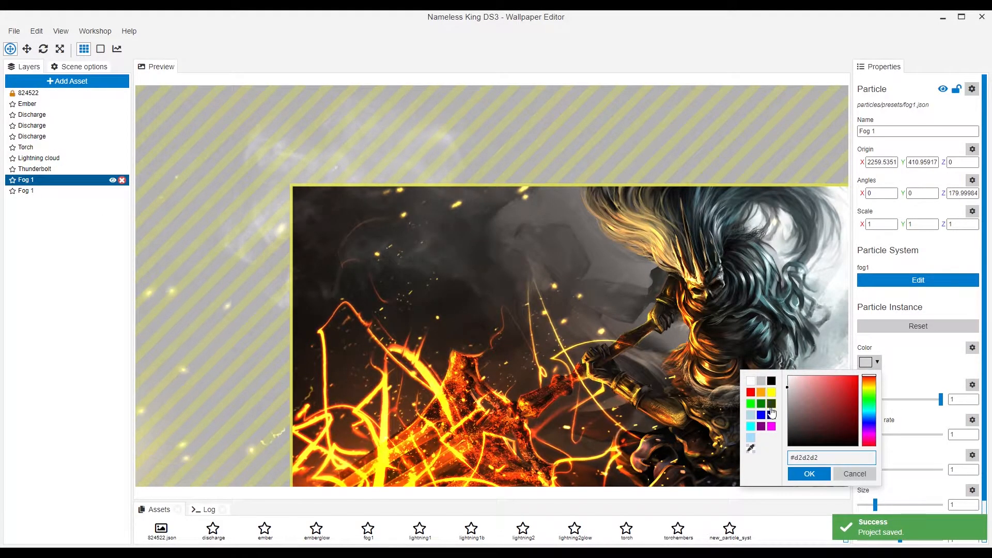
left_click(808, 474)
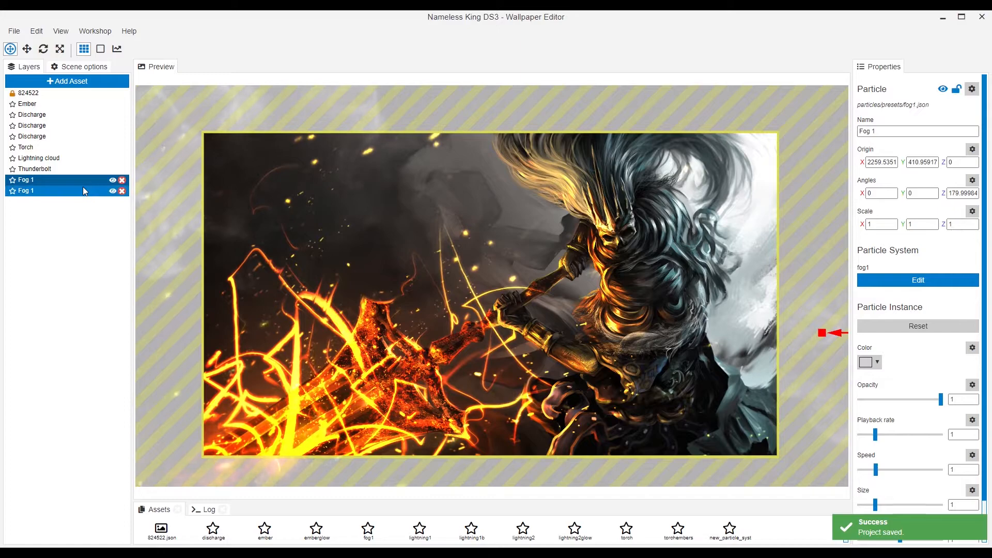
Step: Set the color of the second Fog 1 particle to a similar light gray
left_click(83, 190)
left_click(873, 363)
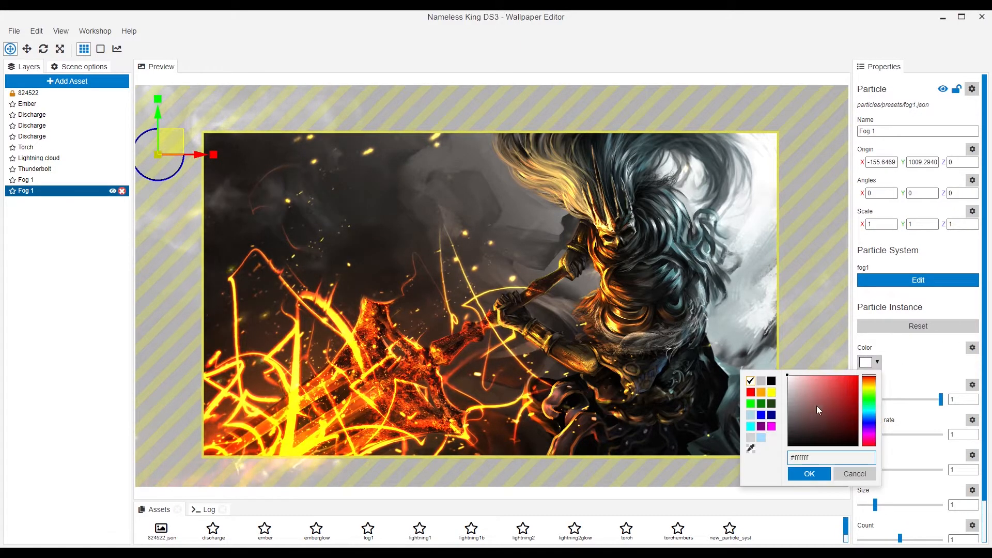
left_click(792, 384)
left_click(807, 474)
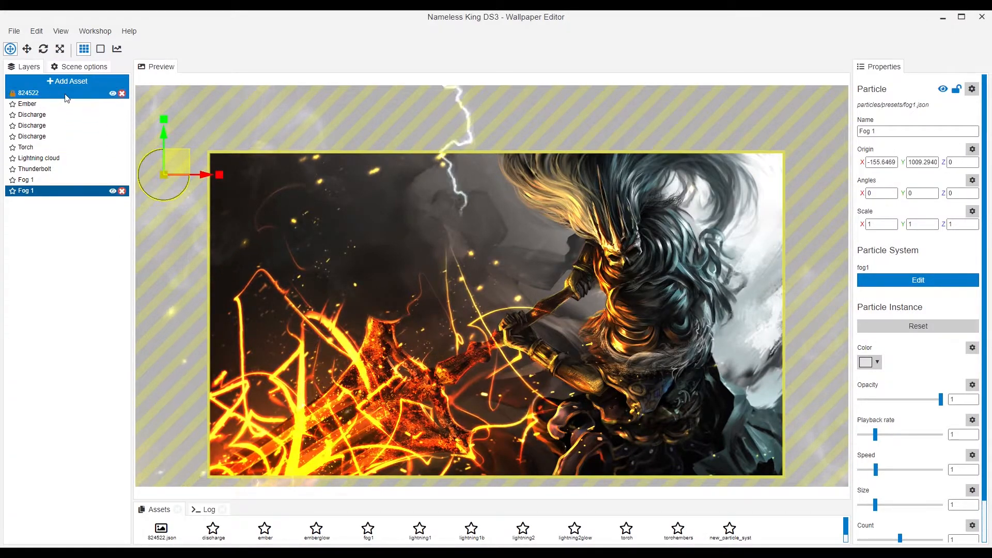
Step: Add a Water Flow effect to the 824522 image layer
left_click(66, 97)
scroll(725, 240, "up", 3)
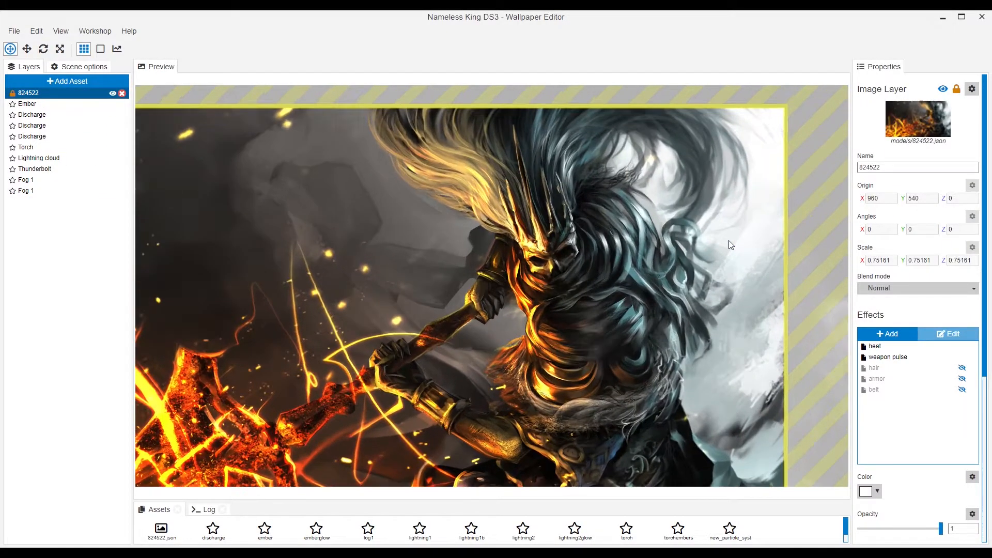
scroll(729, 240, "up", 1)
left_click_drag(681, 222, 672, 255)
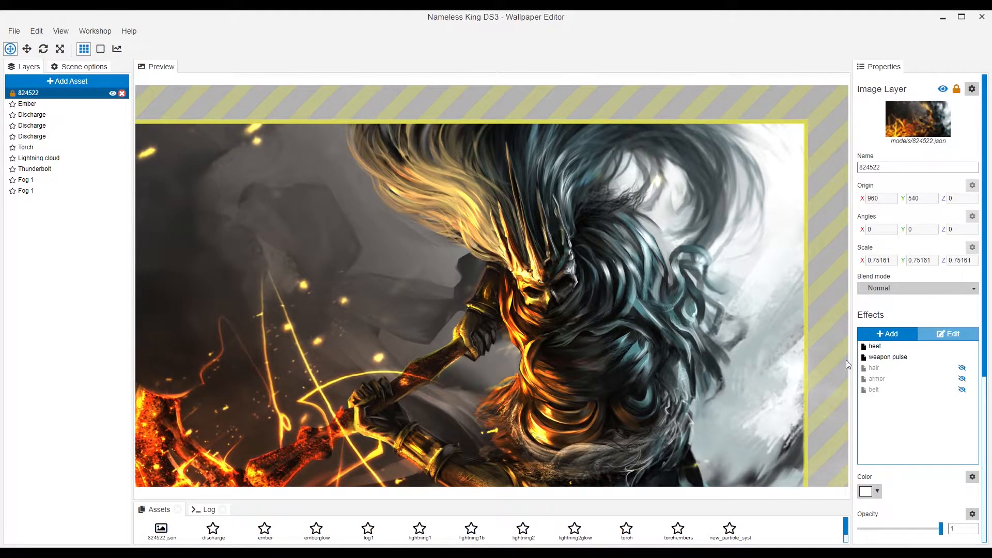
left_click(888, 335)
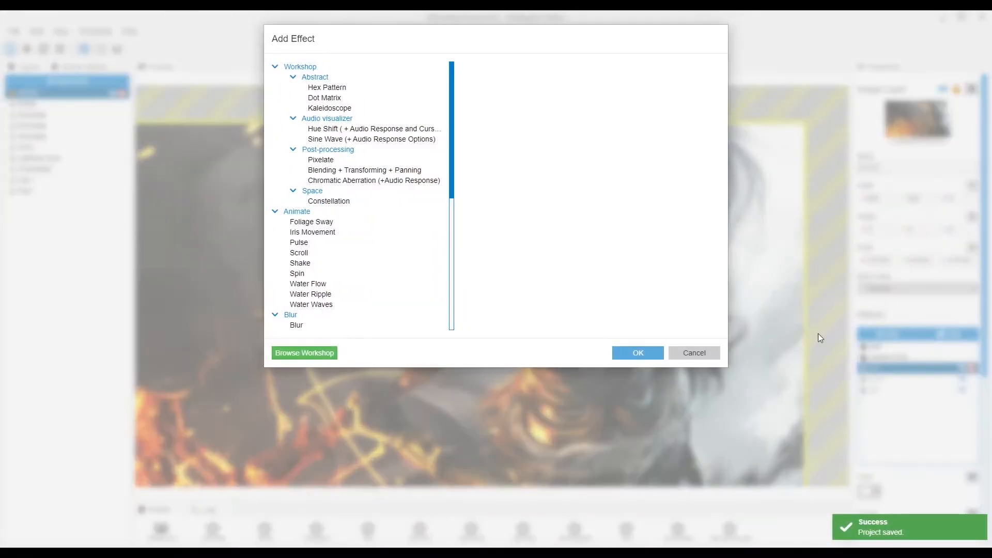
left_click(354, 285)
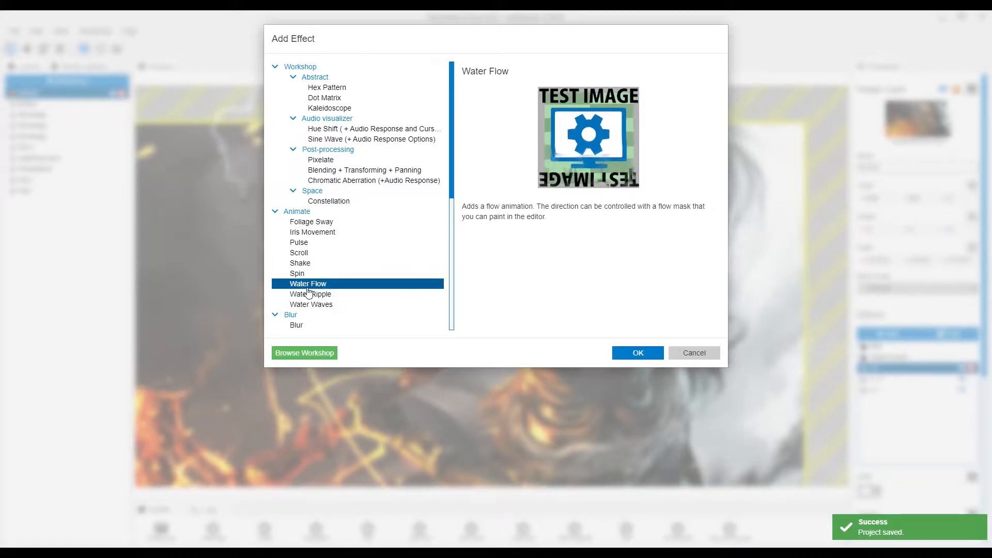
left_click(621, 352)
left_click_drag(481, 225, 503, 298)
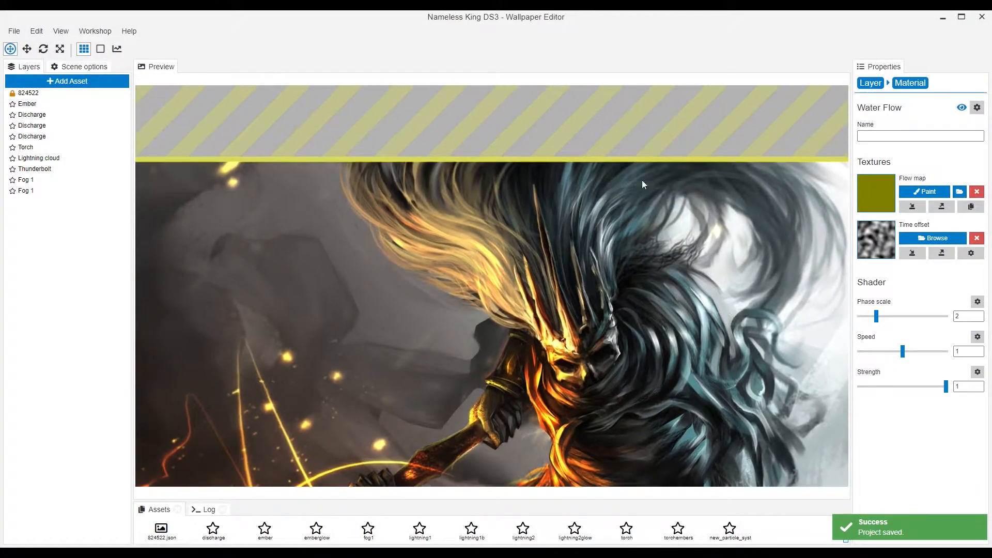
Step: Try painting flow directions along the golden hair from the crown outward with brush size 18, and discard the flow map changes
left_click(918, 190)
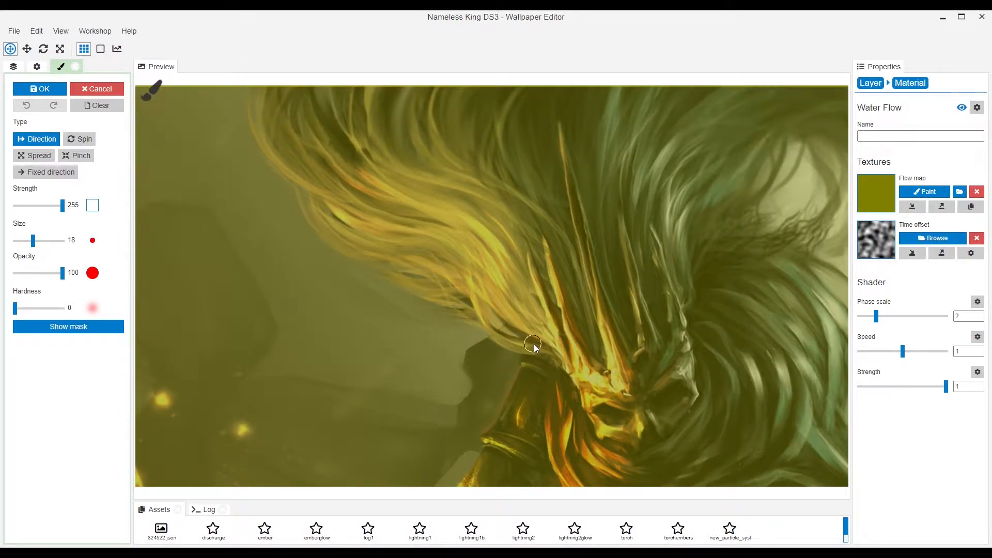
mouse_move(340, 235)
left_mouse_down()
mouse_move(281, 181)
mouse_move(266, 110)
mouse_move(275, 89)
left_mouse_up()
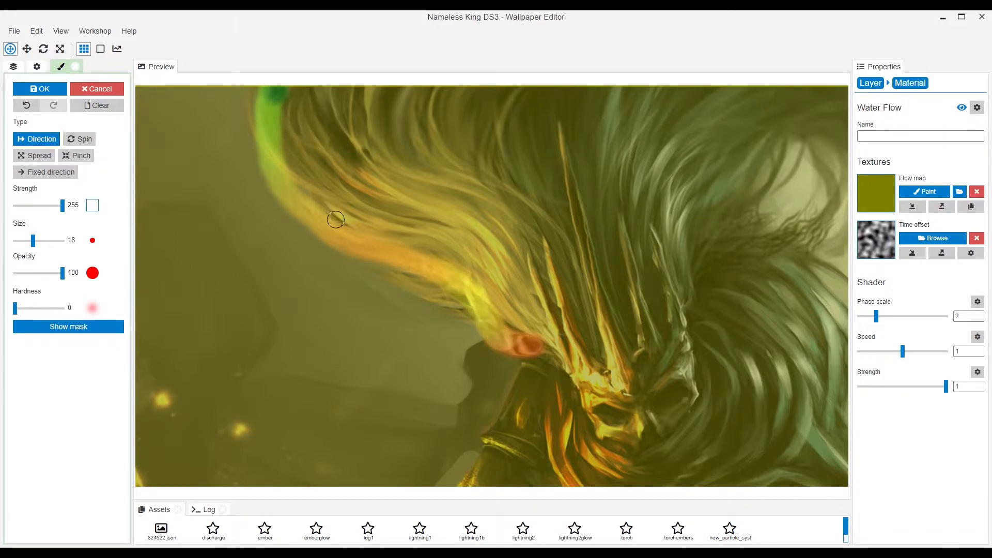
left_click_drag(335, 220, 276, 107)
key("ctrl+s")
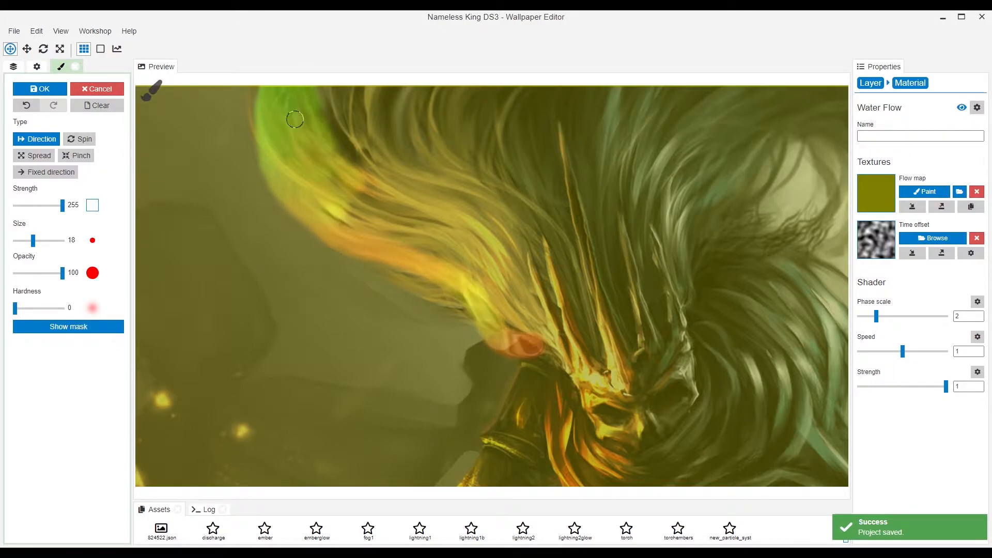
left_click_drag(466, 272, 300, 197)
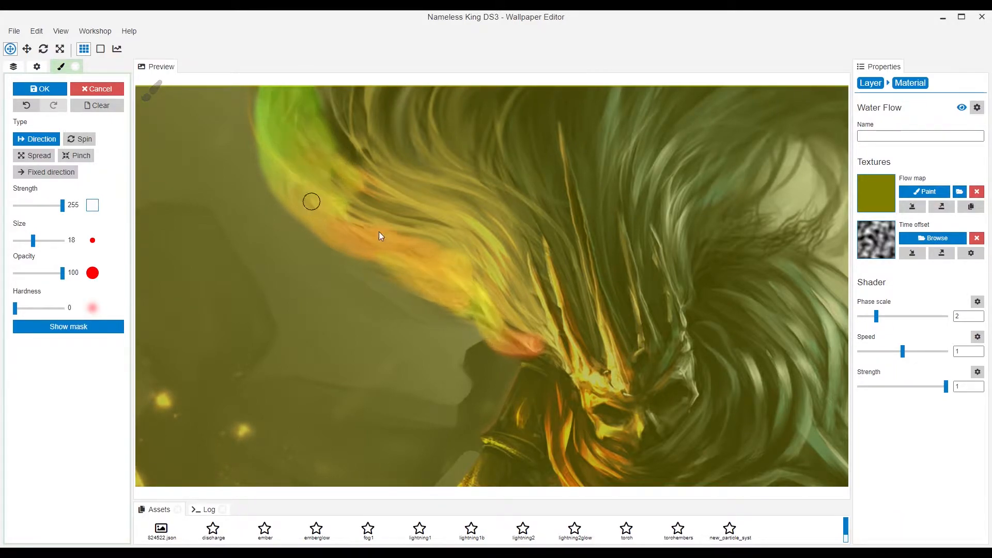
left_click_drag(449, 243, 321, 211)
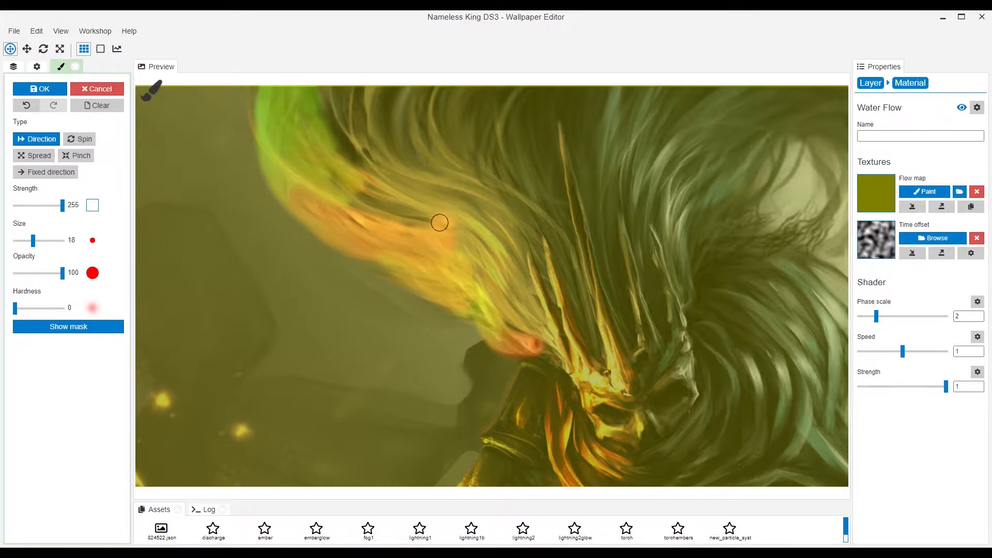
left_click_drag(443, 221, 317, 171)
mouse_move(394, 191)
left_mouse_down()
mouse_move(339, 151)
mouse_move(326, 88)
left_mouse_up()
left_click_drag(353, 153, 333, 87)
left_click_drag(251, 154, 250, 87)
scroll(468, 258, "down", 2)
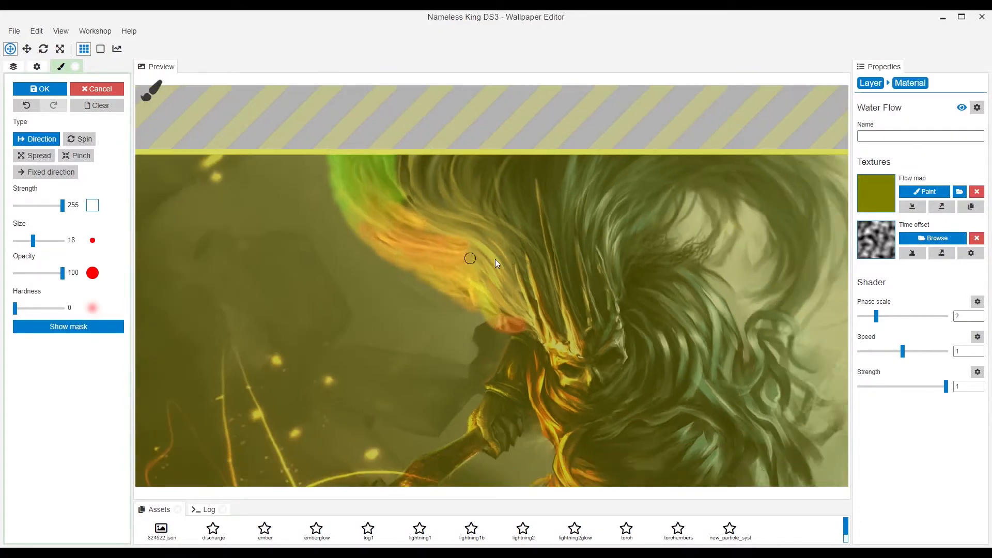
left_click(104, 89)
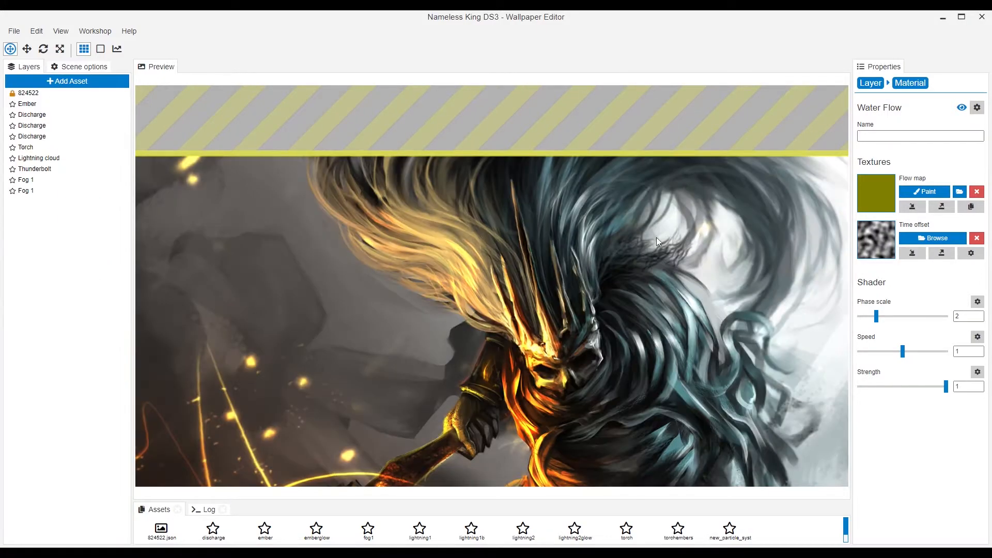
Step: Hide the new Water Flow effect and make the image layer's hair effect visible
left_click(304, 166)
left_click(954, 402)
left_click(962, 367)
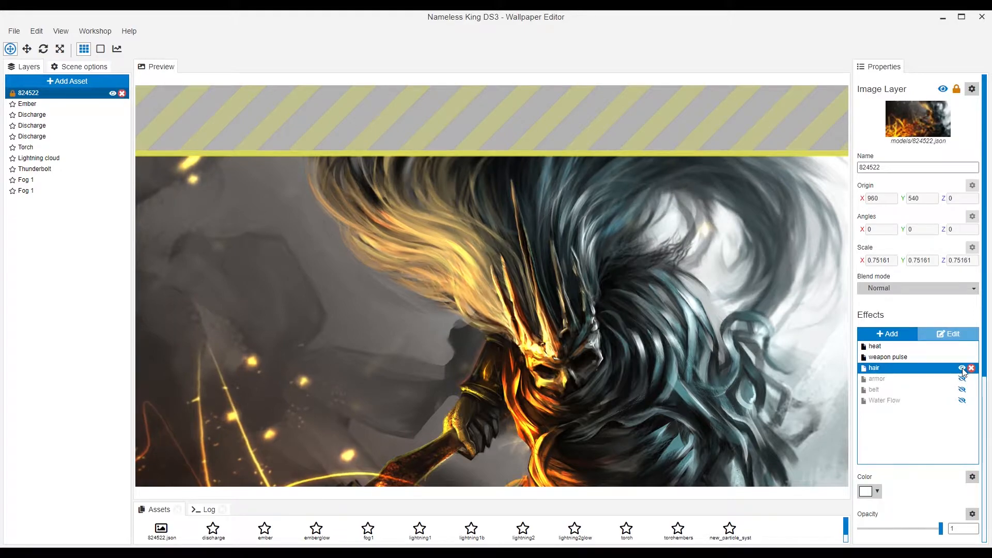
Step: Open the hair effect's flow map for painting to show its painted directions
left_click(912, 359)
left_click(920, 369)
left_click(948, 334)
left_click(929, 192)
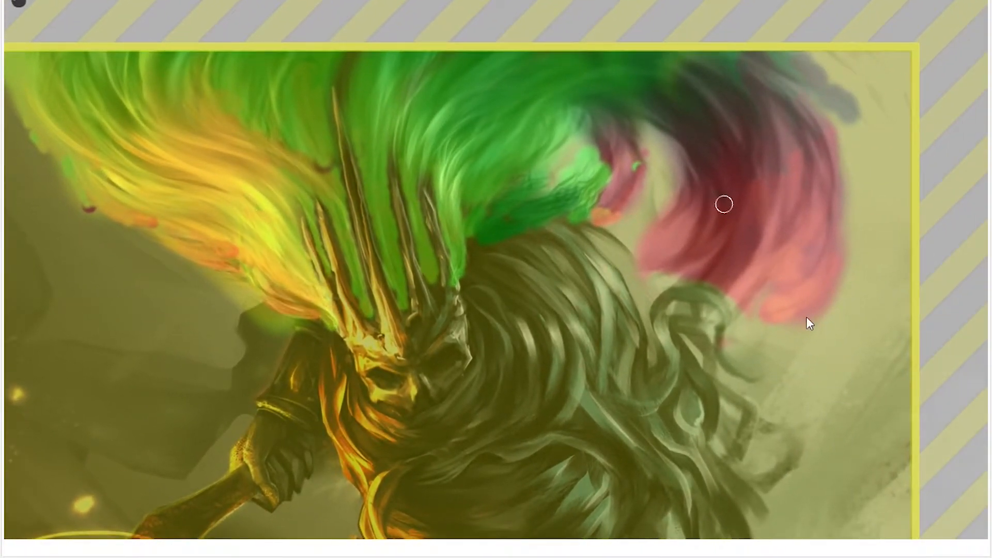
Step: Try a curved direction stroke over the dark strands behind the king's shoulder, undo it, and examine the hair flow directions
left_click_drag(620, 317, 641, 470)
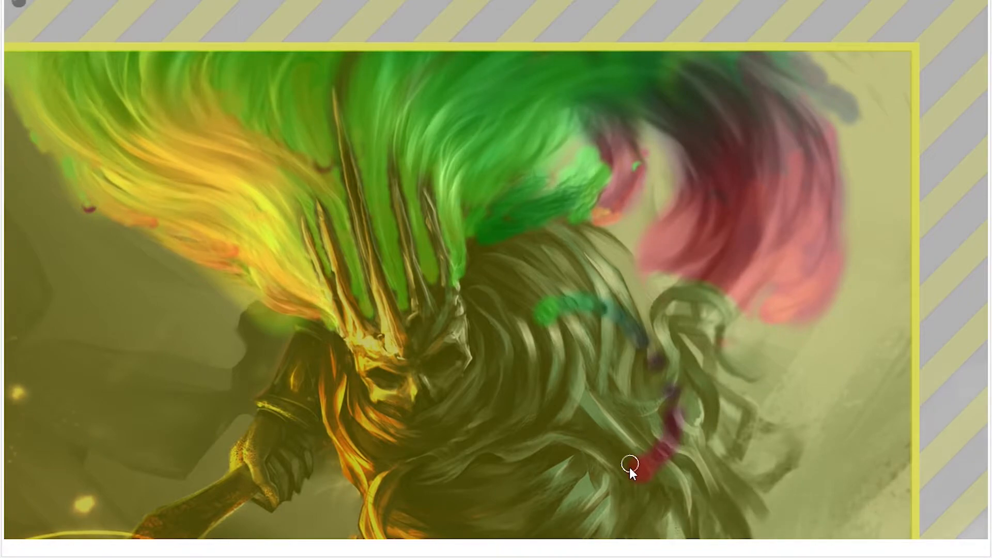
key("ctrl+z")
scroll(496, 322, "up", 3)
left_click_drag(465, 322, 620, 345)
left_click_drag(317, 183, 279, 248)
scroll(321, 184, "down", 1)
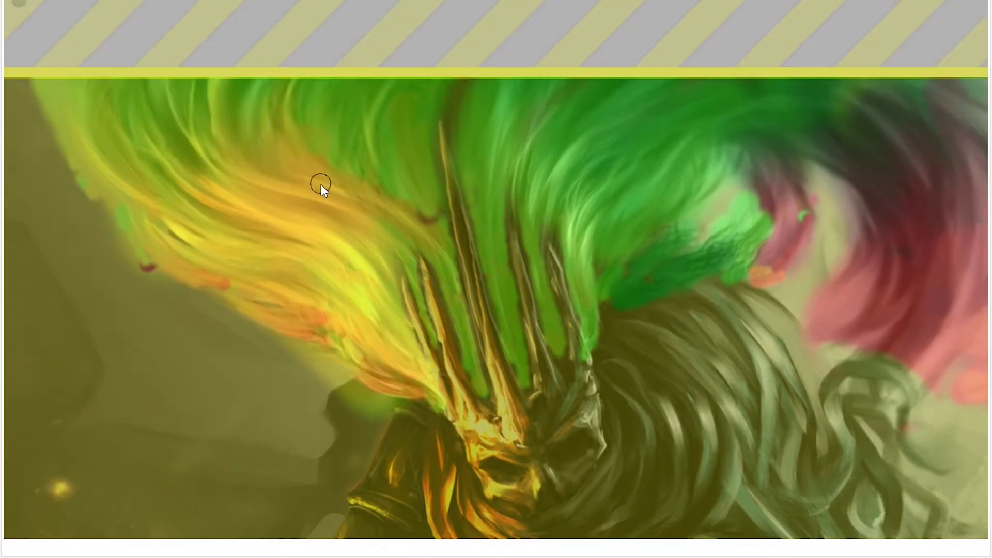
Step: Try painting broad flow directions along the golden hair on the unnamed Water Flow effect's flow map, and discard the changes
scroll(478, 242, "up", 4)
scroll(487, 272, "up", 3)
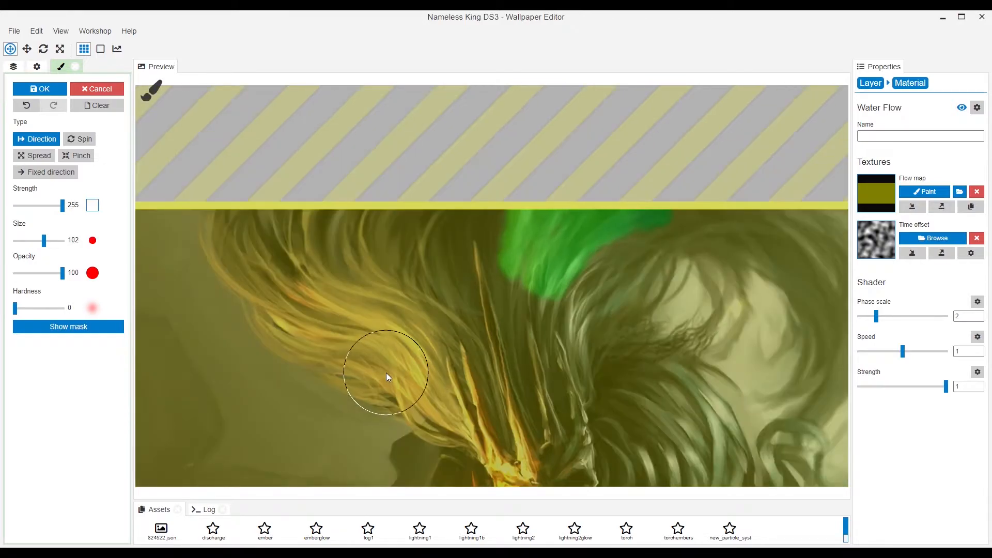
mouse_move(381, 372)
left_mouse_down()
mouse_move(275, 284)
mouse_move(328, 288)
left_mouse_up()
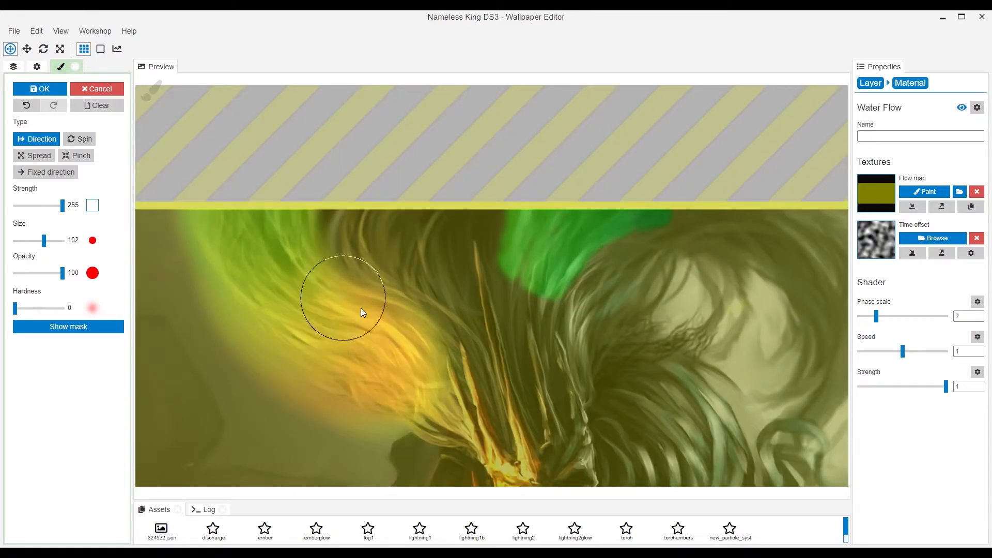
left_click(71, 326)
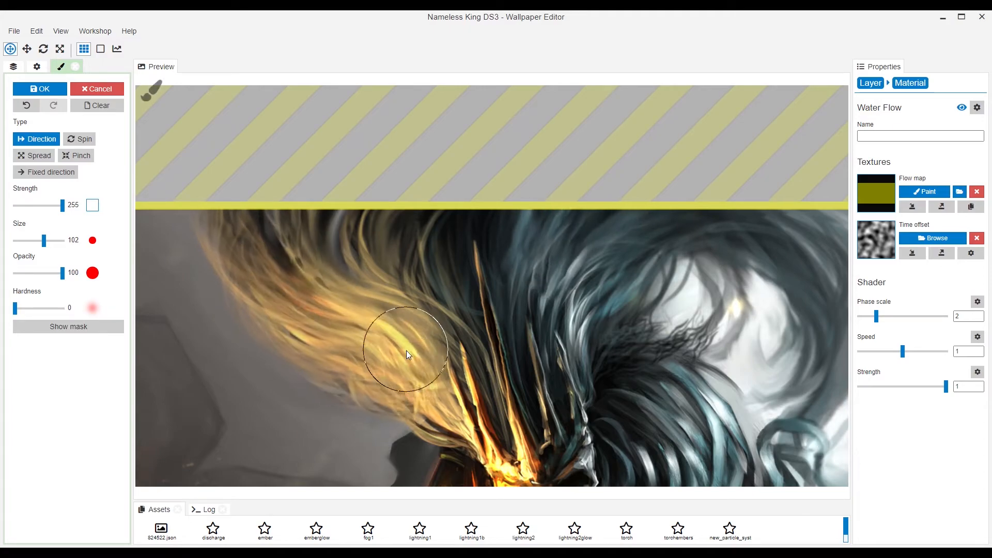
left_click_drag(438, 409, 359, 345)
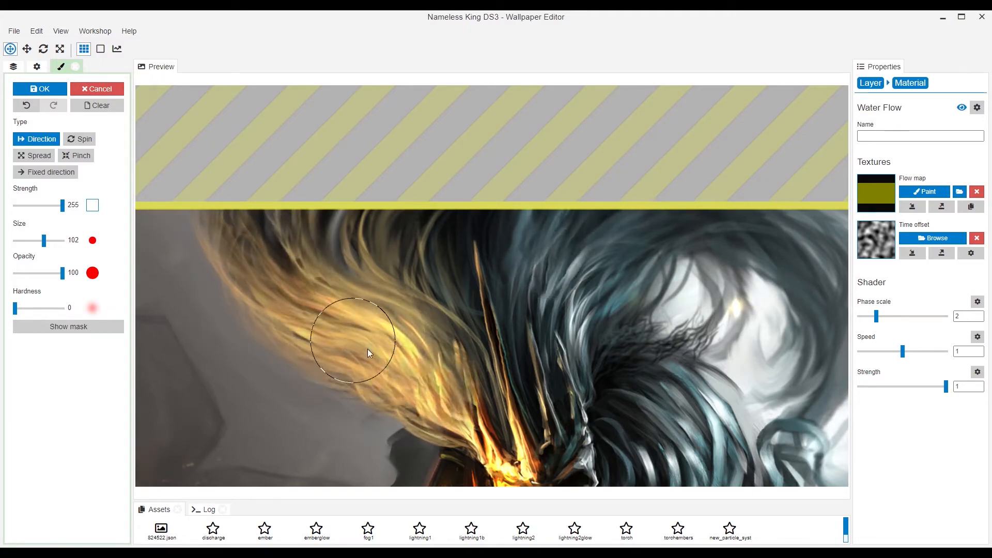
mouse_move(469, 427)
left_mouse_down()
mouse_move(441, 387)
mouse_move(200, 280)
left_mouse_up()
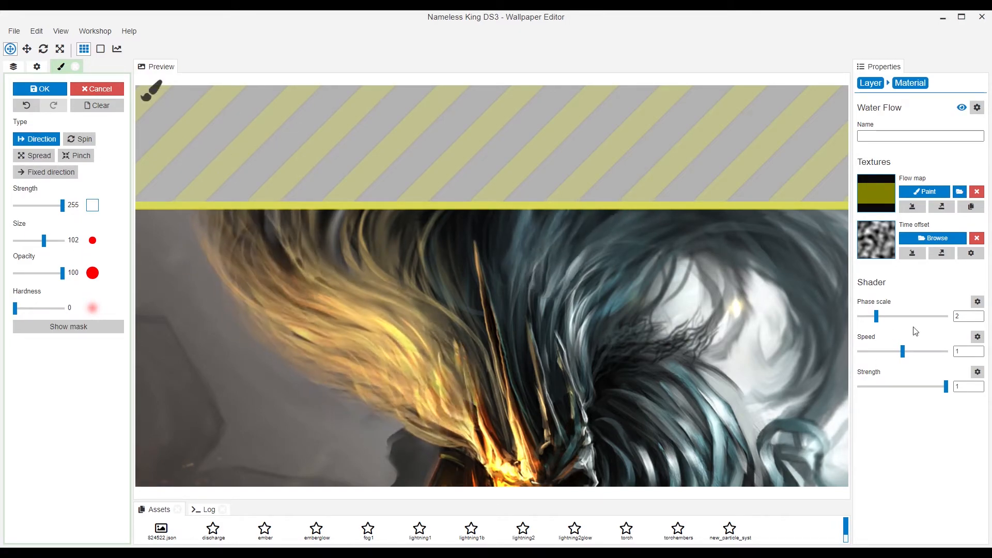
left_click(98, 92)
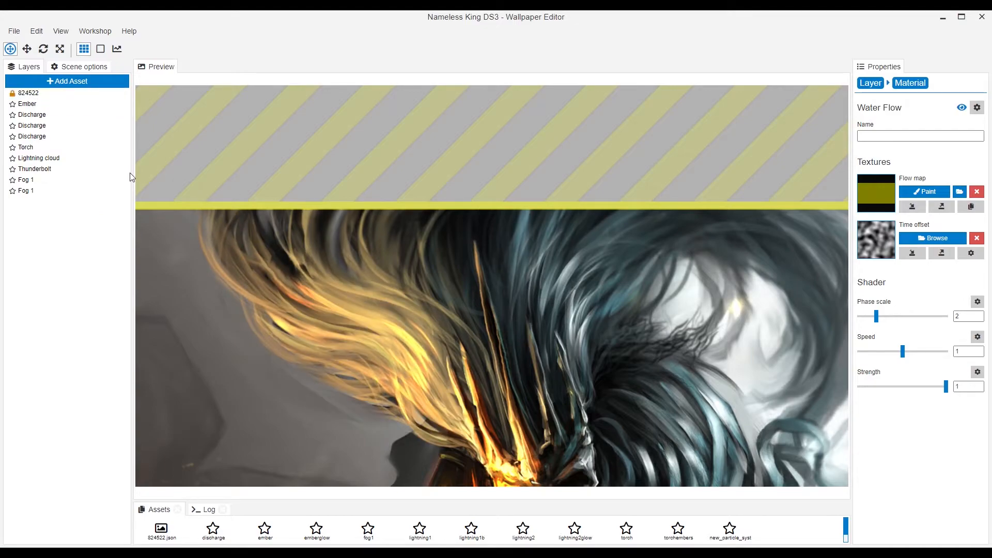
Step: Delete the unnamed Water Flow effect from image layer 824522, make its hair effect visible, and save the project
left_click(78, 96)
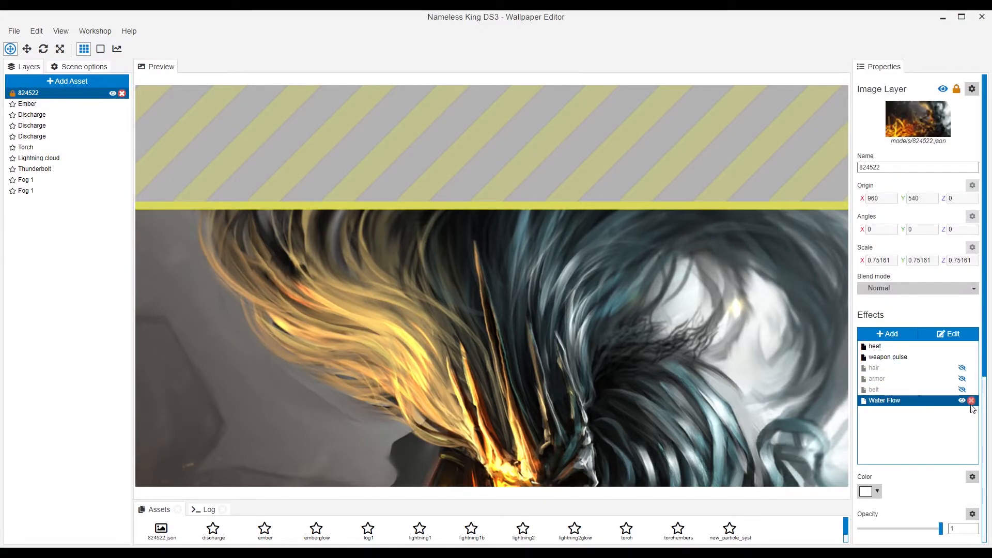
left_click(962, 368)
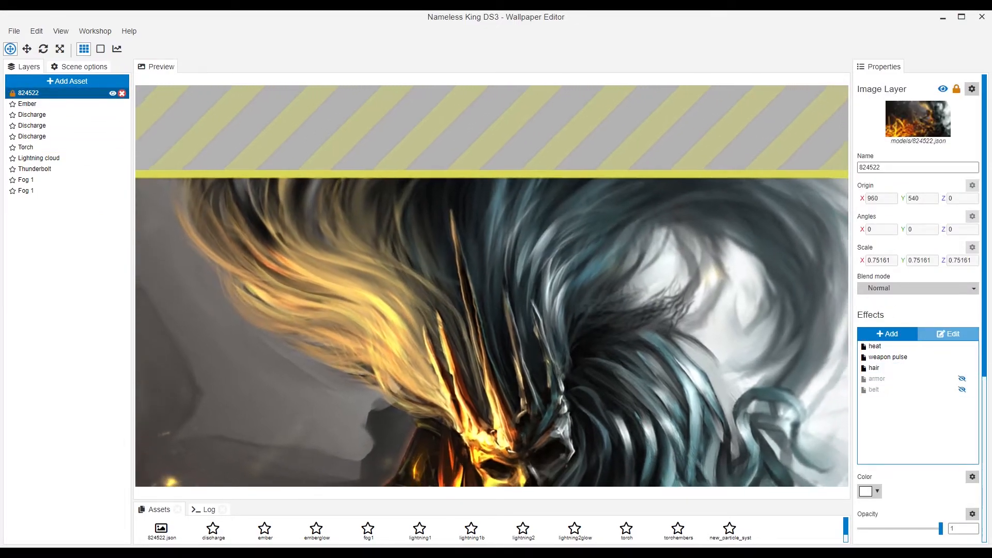
left_click(951, 335)
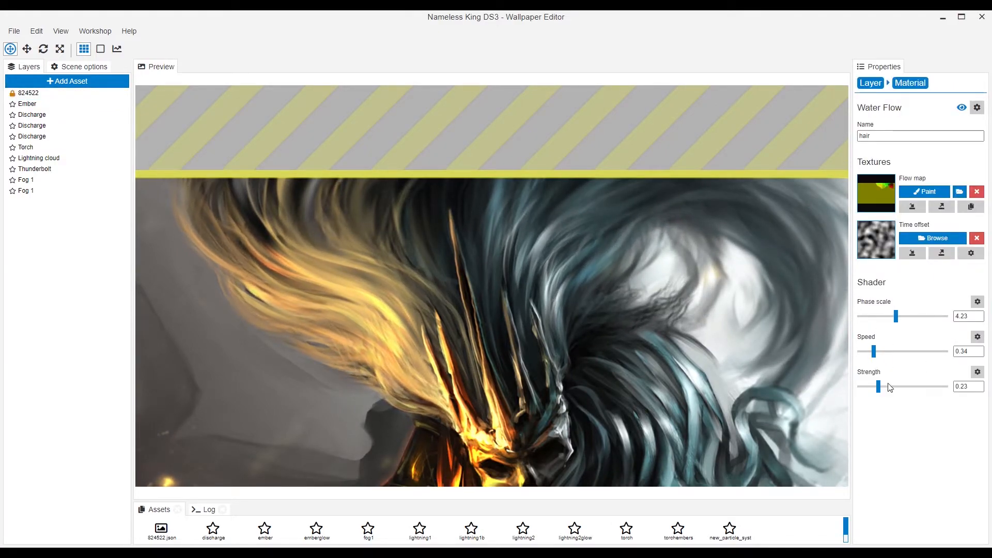
key("ctrl+s")
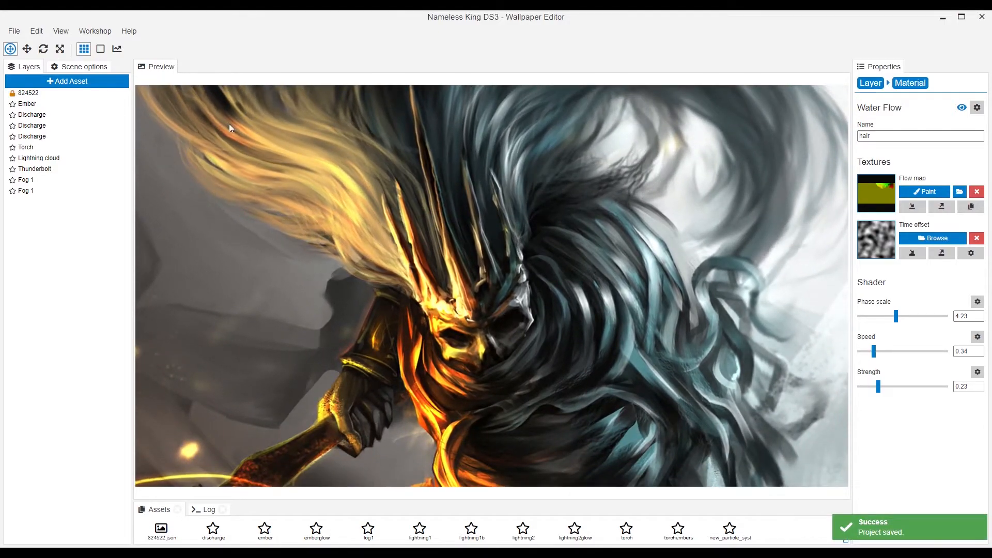
Step: Make the image layer's armor effect visible and open its flow map for painting with the mask shown
left_click(52, 94)
left_click(946, 380)
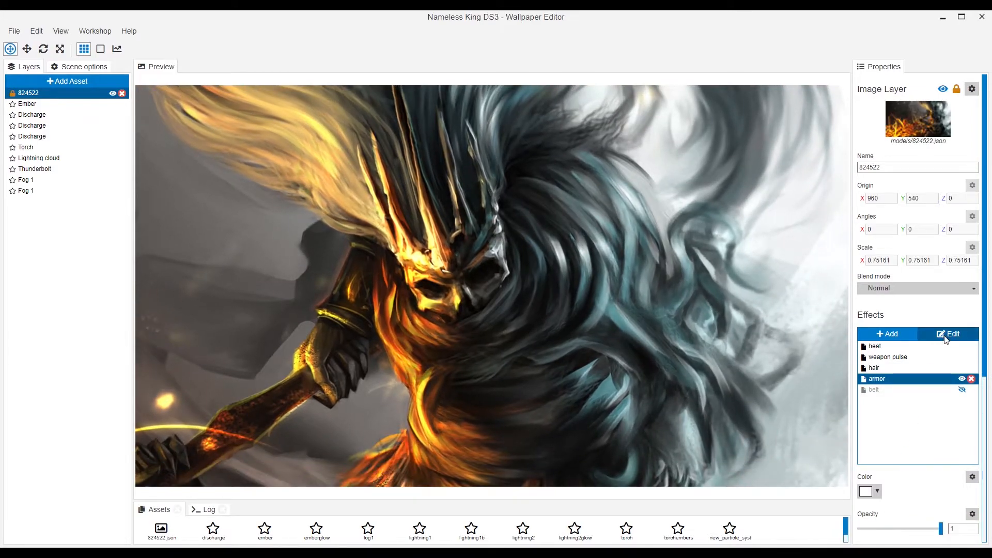
left_click(948, 334)
left_click(924, 191)
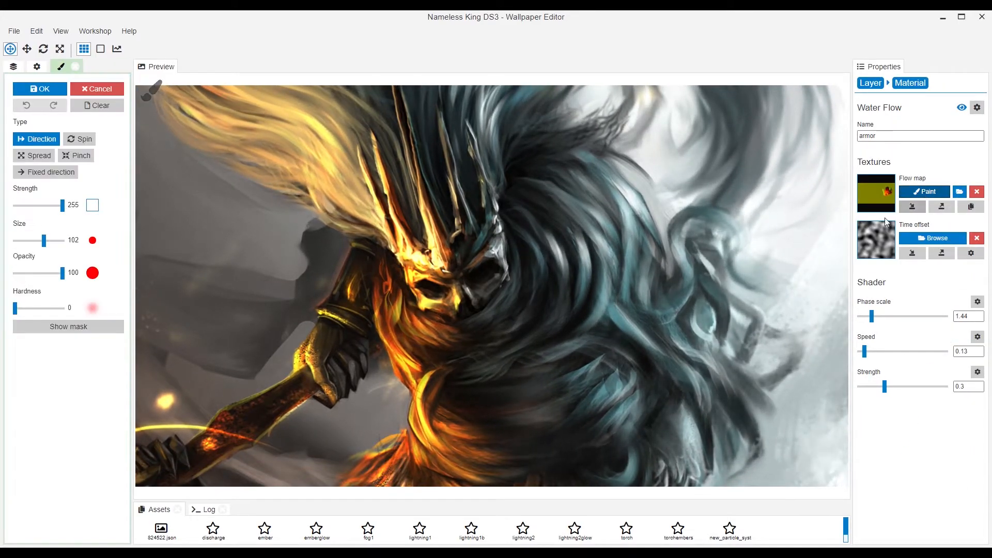
left_click(68, 326)
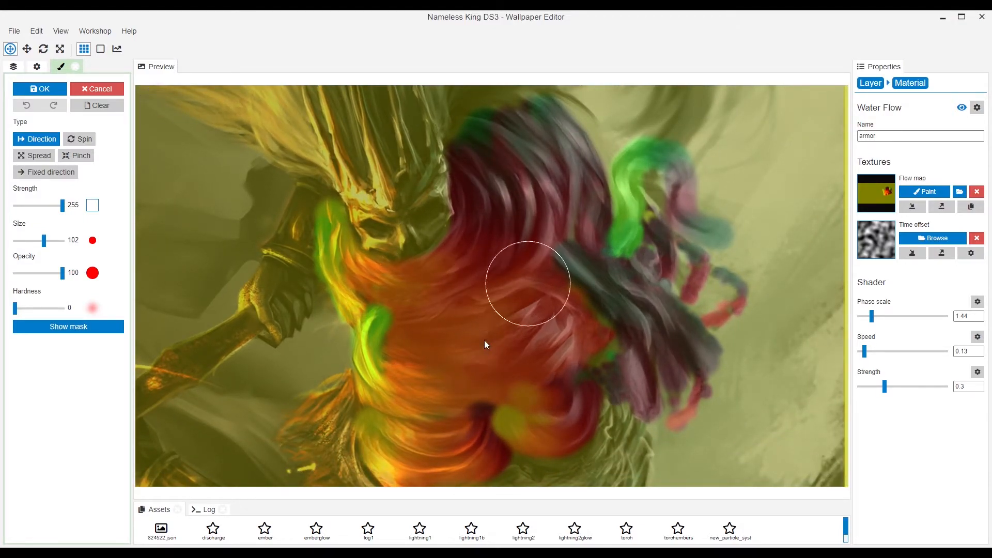
Step: Examine the armor's painted flow directions and its motion without the mask, save the project, and accept the flow map
scroll(334, 367, "up", 2)
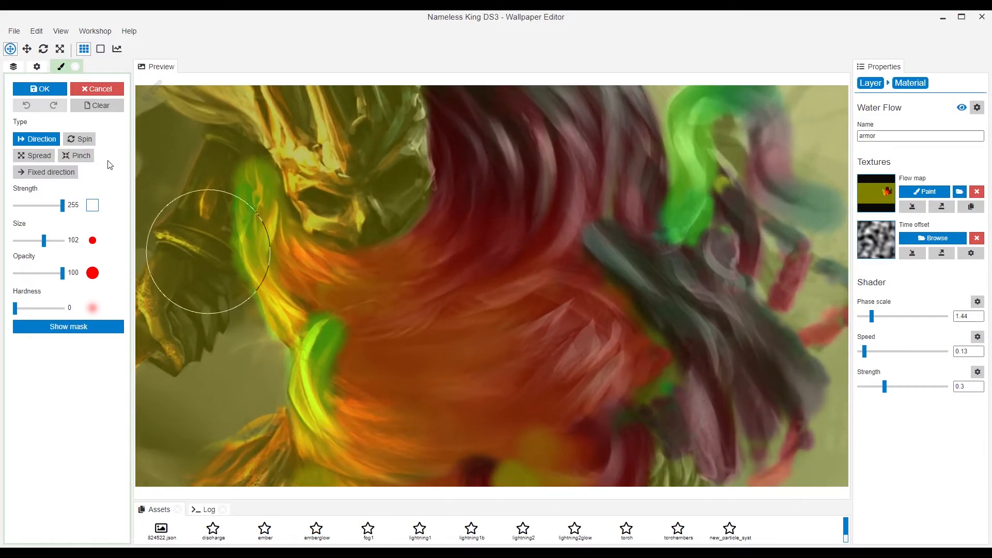
left_click(71, 330)
key("ctrl+s")
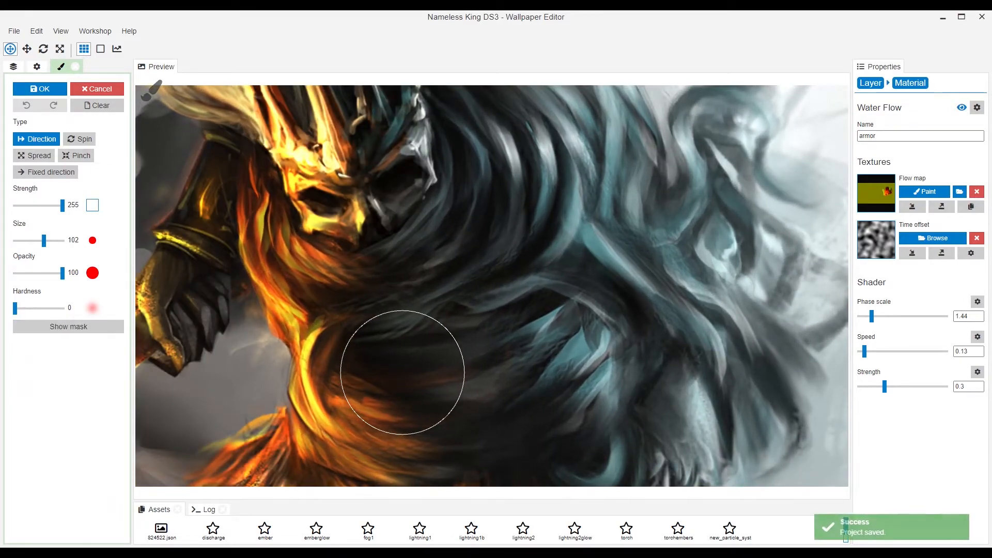
scroll(404, 372, "down", 2)
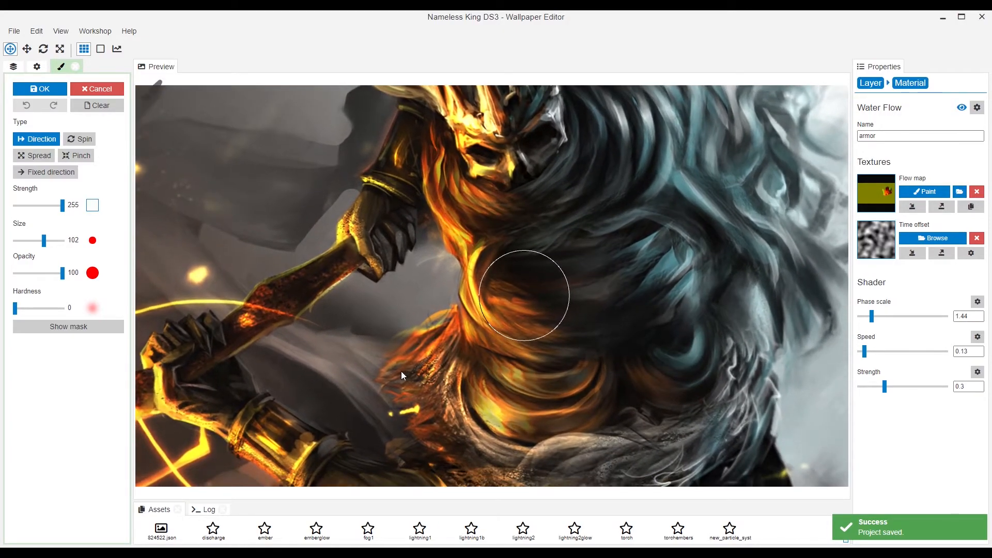
left_click(46, 90)
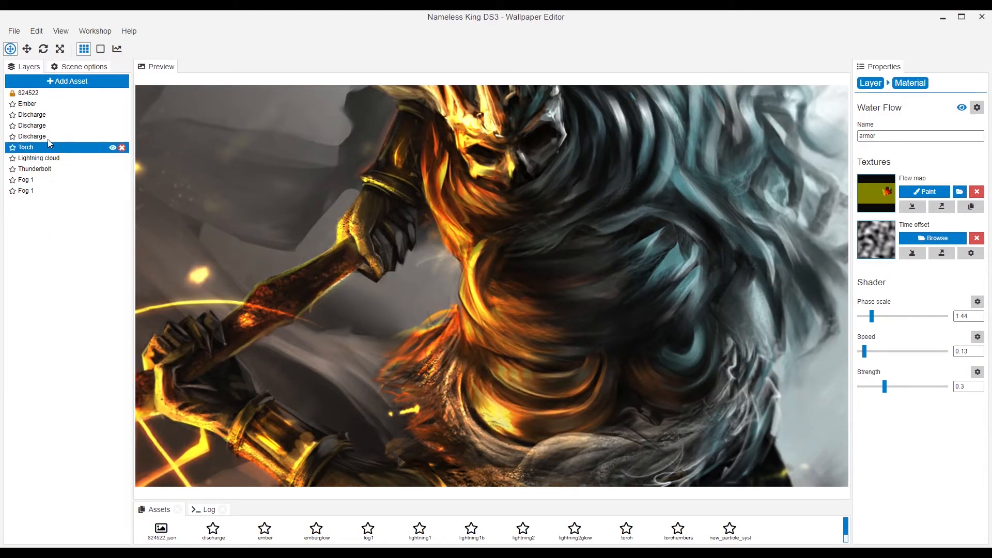
Step: Make the belt effect of image layer 824522 visible and save the project
left_click(41, 93)
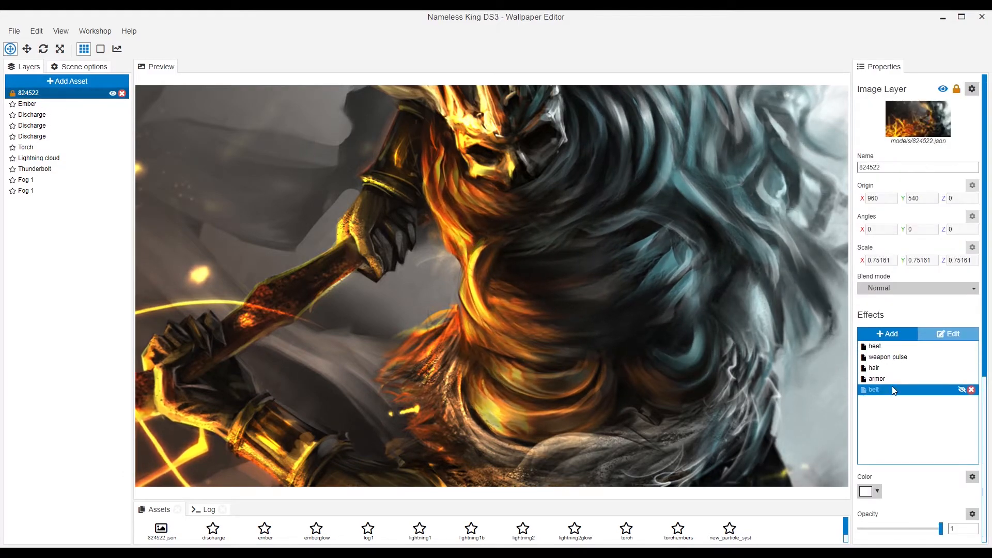
left_click(893, 387)
left_click(962, 390)
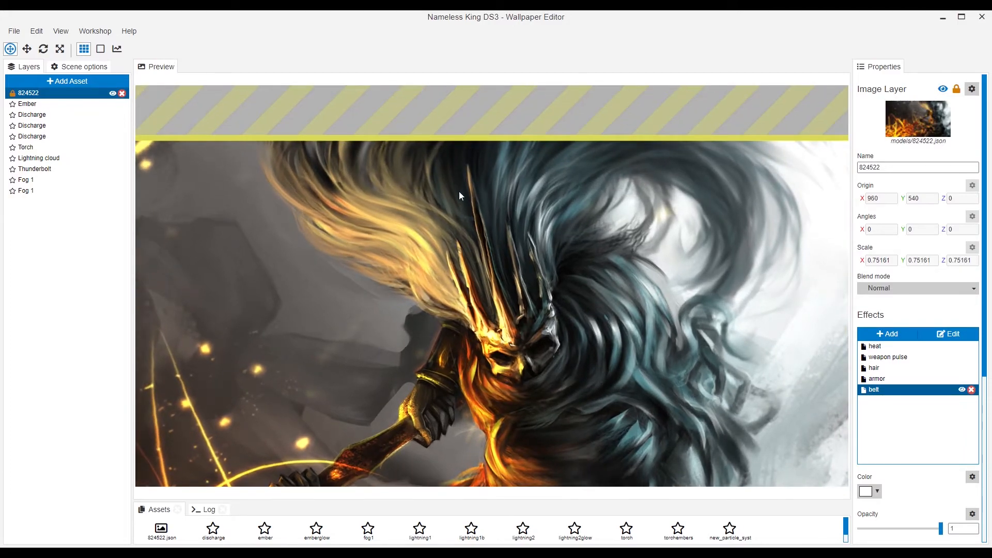
key("ctrl+s")
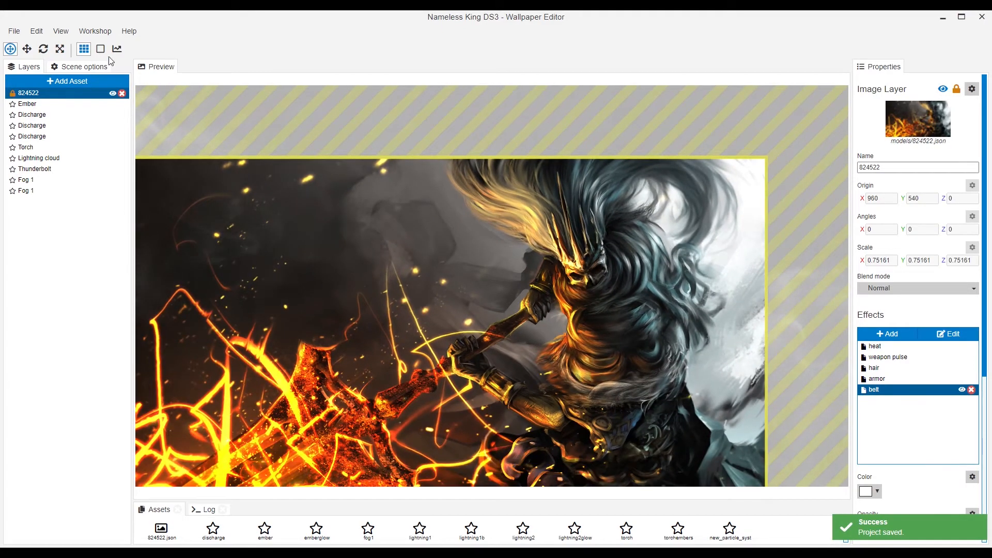
Step: Reset the preview camera to frame the whole wallpaper and save the project
left_click(61, 31)
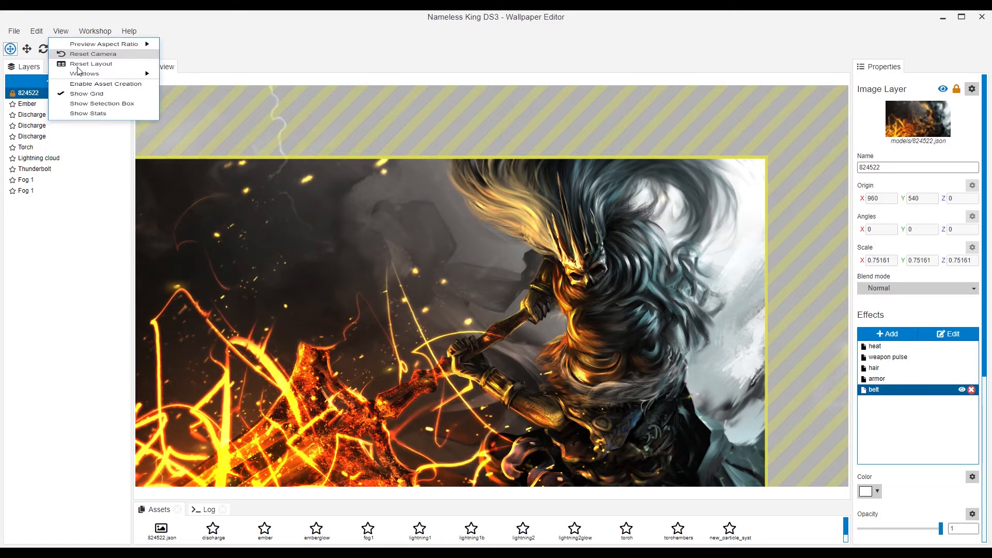
left_click(91, 57)
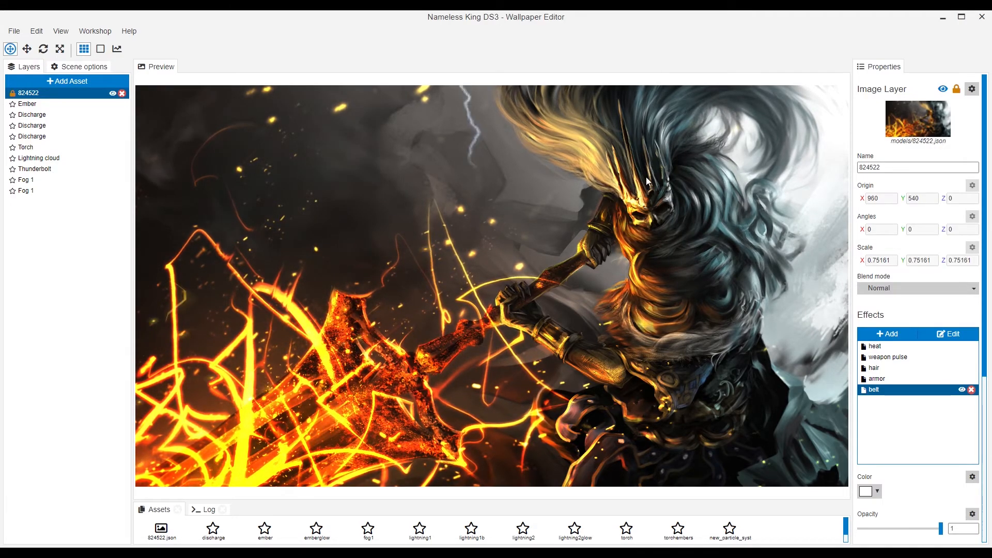
key("ctrl+s")
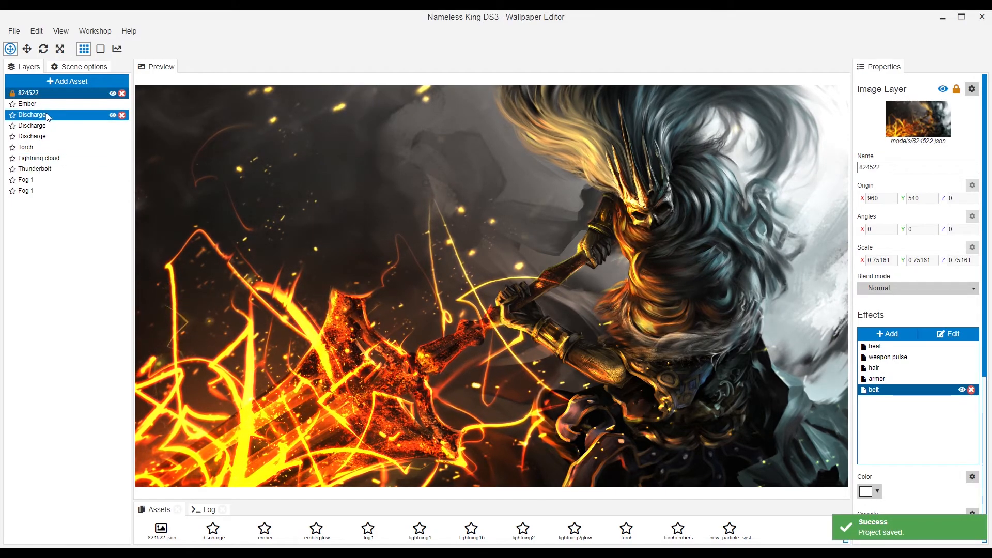
Step: Set the Ember particle layer's playback rate to 0.67 and its speed to 1.01
left_click(27, 104)
scroll(867, 423, "down", 1)
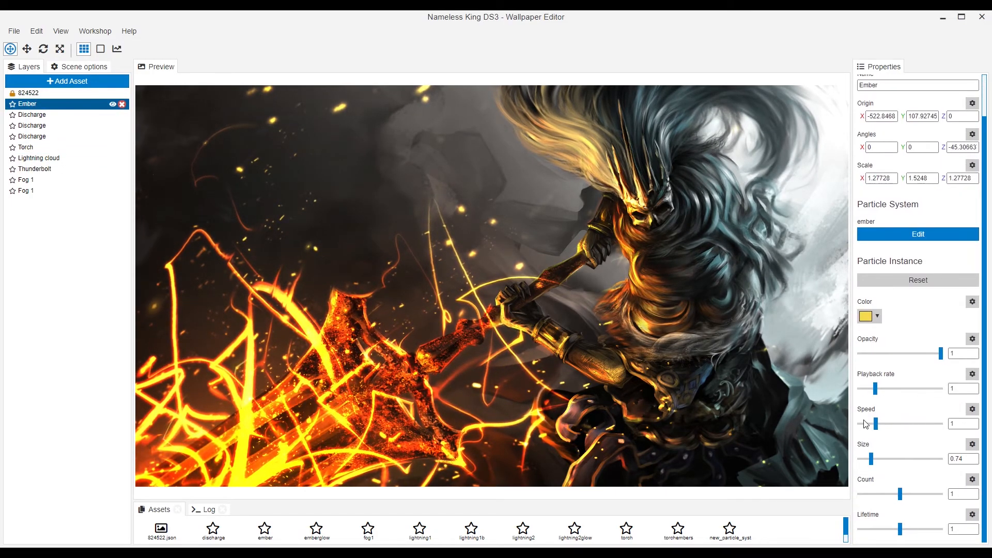
left_click_drag(874, 424, 874, 425)
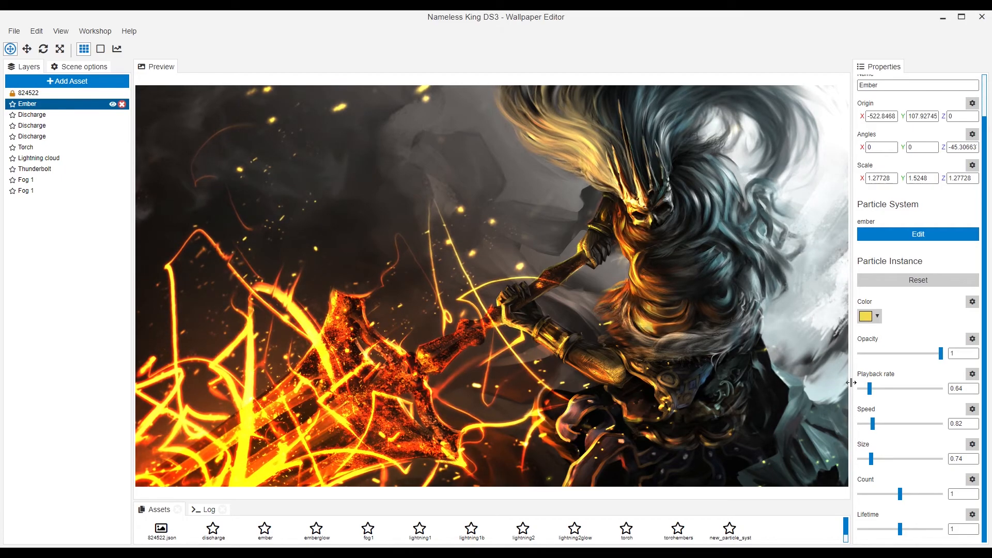
left_click_drag(870, 388, 870, 388)
left_click_drag(873, 424, 876, 424)
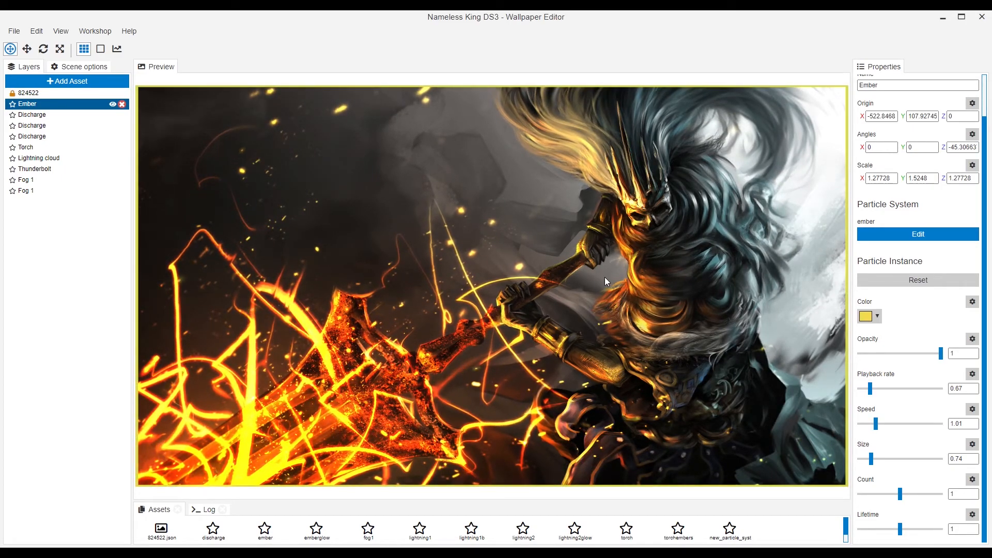